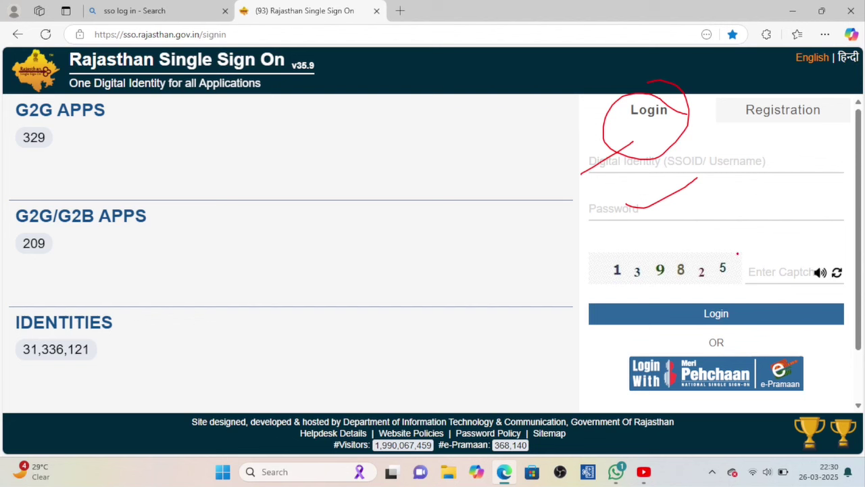
Log in to Rajasthan Single Sign On with the SSO ID, account password and captcha code
{"action": "mouse_move", "coordinate": [737, 255]}
{"action": "left_mouse_down"}
{"action": "mouse_move", "coordinate": [669, 290]}
{"action": "mouse_move", "coordinate": [814, 209]}
{"action": "mouse_move", "coordinate": [828, 191]}
{"action": "left_mouse_up"}
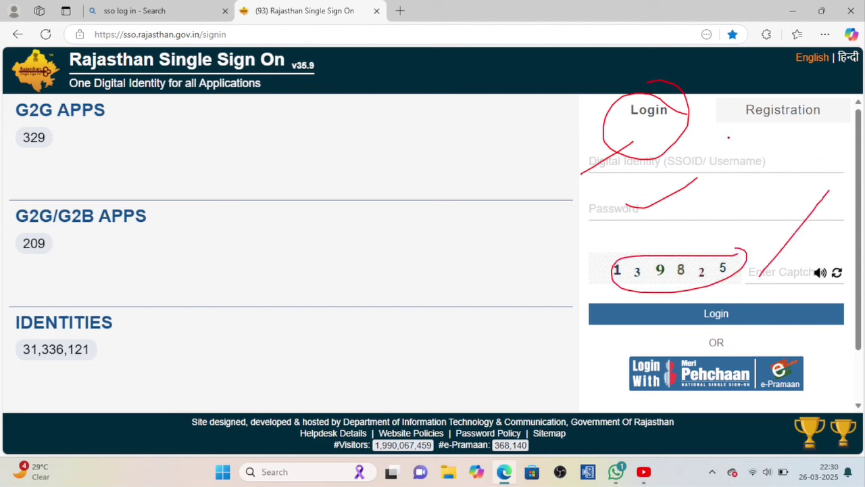
{"action": "left_click_drag", "start_coordinate": [702, 157], "coordinate": [742, 126]}
{"action": "mouse_move", "coordinate": [681, 151]}
{"action": "left_mouse_down"}
{"action": "mouse_move", "coordinate": [589, 161]}
{"action": "mouse_move", "coordinate": [679, 146]}
{"action": "mouse_move", "coordinate": [654, 128]}
{"action": "left_mouse_up"}
{"action": "mouse_move", "coordinate": [638, 201]}
{"action": "left_mouse_down"}
{"action": "mouse_move", "coordinate": [592, 203]}
{"action": "mouse_move", "coordinate": [656, 211]}
{"action": "mouse_move", "coordinate": [623, 201]}
{"action": "left_mouse_up"}
{"action": "left_click_drag", "start_coordinate": [712, 252], "coordinate": [785, 183]}
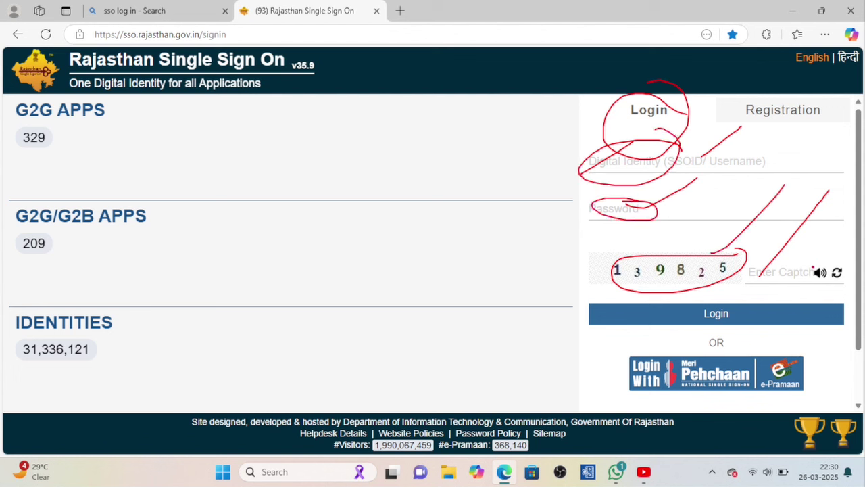
{"action": "left_click_drag", "start_coordinate": [779, 274], "coordinate": [838, 228]}
{"action": "mouse_move", "coordinate": [725, 300]}
{"action": "left_mouse_down"}
{"action": "mouse_move", "coordinate": [718, 341]}
{"action": "mouse_move", "coordinate": [696, 301]}
{"action": "left_mouse_up"}
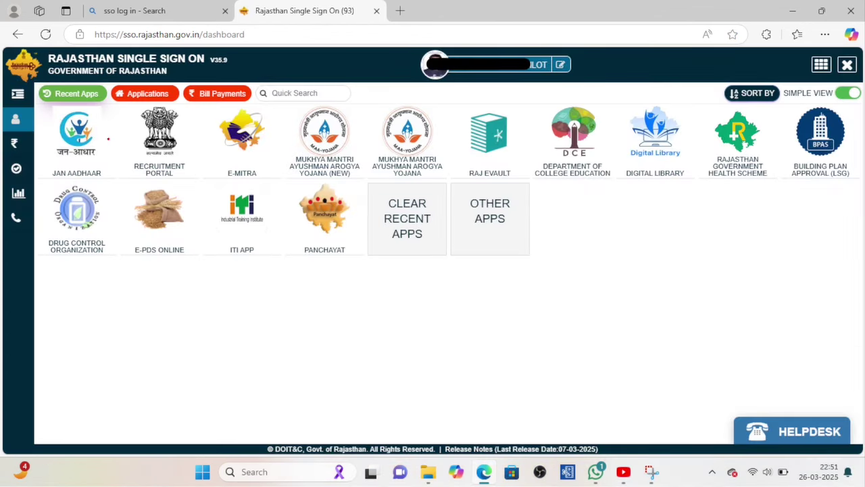
Open the E-Mitra application from the SSO dashboard
{"action": "left_click_drag", "start_coordinate": [232, 142], "coordinate": [281, 114]}
{"action": "mouse_move", "coordinate": [172, 86]}
{"action": "left_mouse_down"}
{"action": "mouse_move", "coordinate": [107, 92]}
{"action": "mouse_move", "coordinate": [169, 58]}
{"action": "left_mouse_up"}
{"action": "left_click_drag", "start_coordinate": [227, 157], "coordinate": [289, 122]}
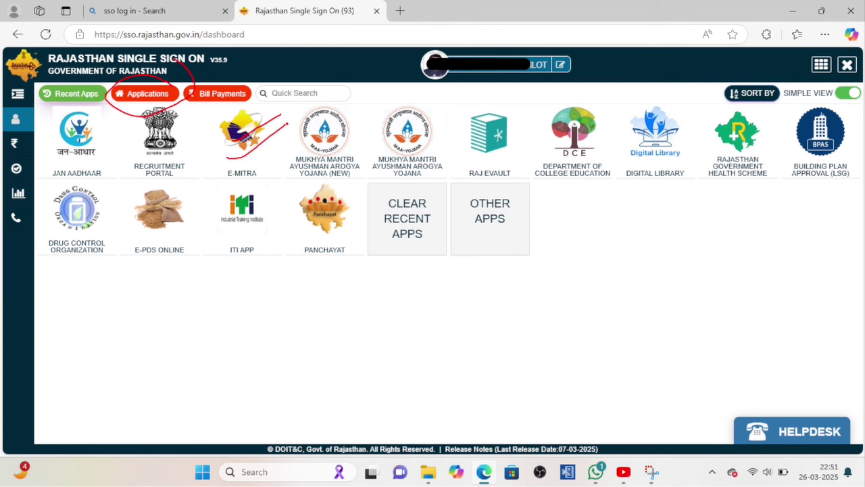
{"action": "left_click_drag", "start_coordinate": [241, 158], "coordinate": [279, 114]}
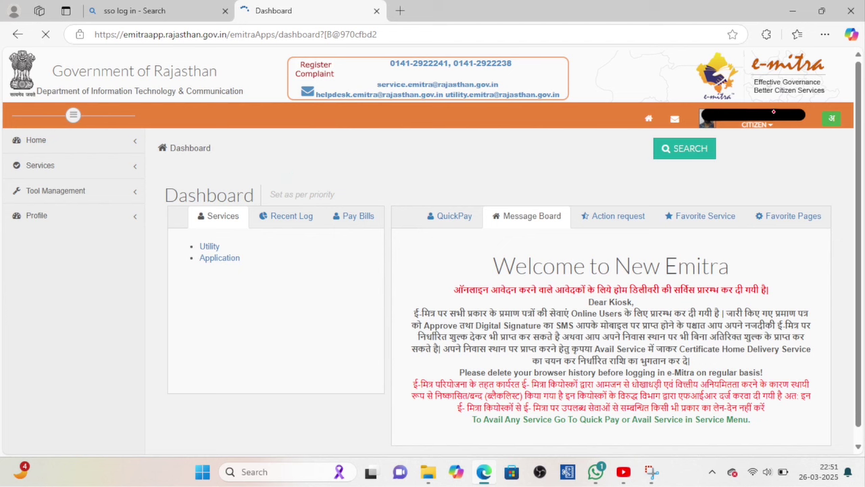
Switch the e-Mitra dashboard to Hindi and open the certificate services (प्रमाण पत्र सेवाये)
{"action": "mouse_move", "coordinate": [838, 106]}
{"action": "left_mouse_down"}
{"action": "mouse_move", "coordinate": [829, 99]}
{"action": "mouse_move", "coordinate": [833, 133]}
{"action": "mouse_move", "coordinate": [841, 98]}
{"action": "left_mouse_up"}
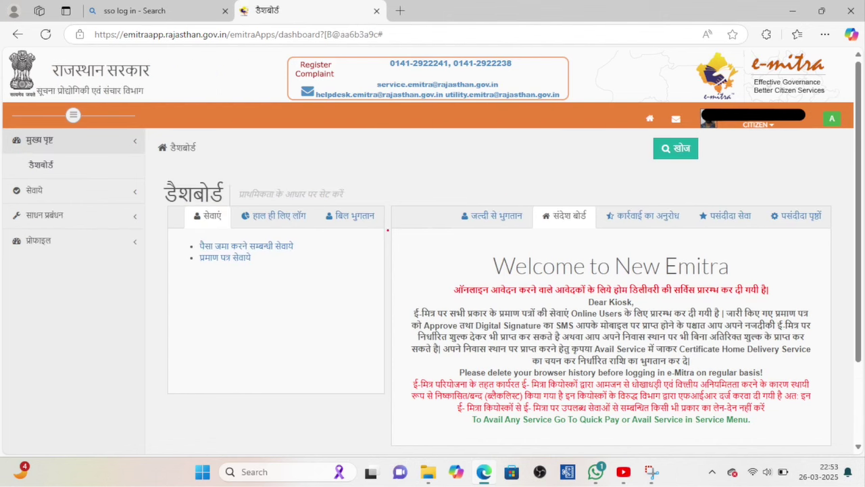
{"action": "left_click_drag", "start_coordinate": [312, 249], "coordinate": [346, 232]}
{"action": "mouse_move", "coordinate": [255, 257]}
{"action": "left_mouse_down"}
{"action": "mouse_move", "coordinate": [257, 246]}
{"action": "mouse_move", "coordinate": [207, 250]}
{"action": "mouse_move", "coordinate": [203, 264]}
{"action": "mouse_move", "coordinate": [264, 261]}
{"action": "left_mouse_up"}
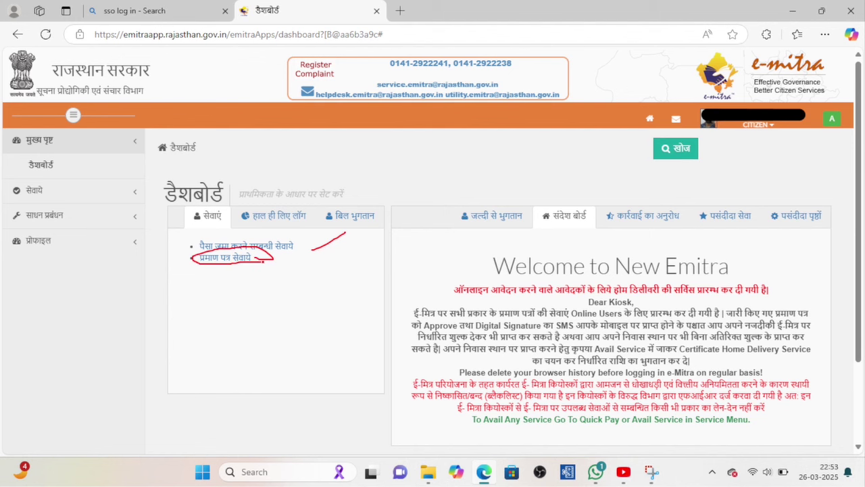
{"action": "left_click", "coordinate": [249, 258]}
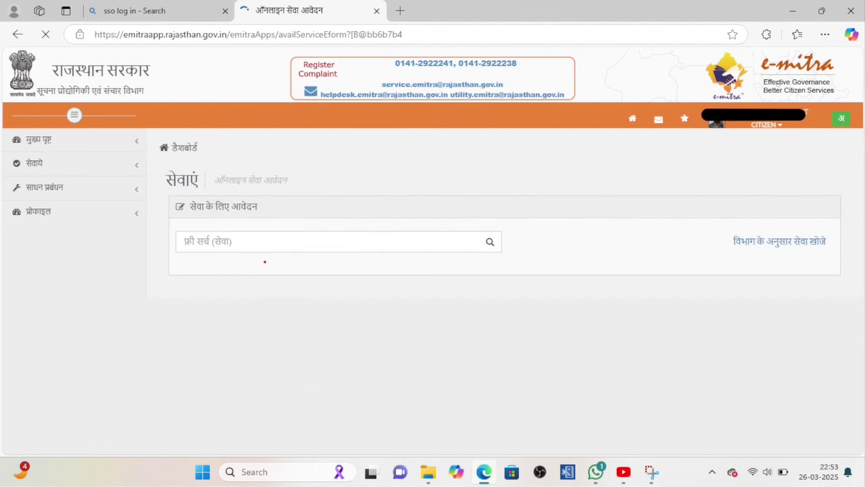
Search the certificate services for "caste"
{"action": "left_click_drag", "start_coordinate": [248, 252], "coordinate": [318, 217]}
{"action": "left_click", "coordinate": [300, 242]}
{"action": "type", "text": "caste"}
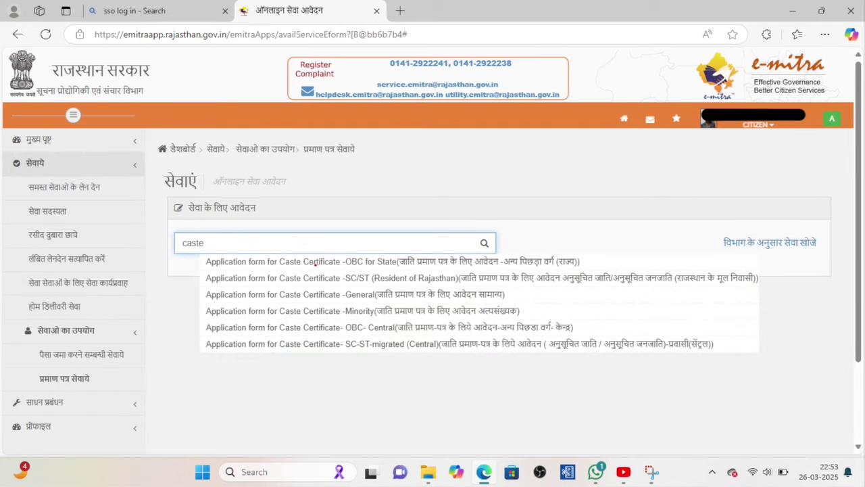
Choose the service "Application form for Caste Certificate -OBC for State" from the search suggestions
{"action": "left_click_drag", "start_coordinate": [223, 242], "coordinate": [268, 232]}
{"action": "mouse_move", "coordinate": [244, 266]}
{"action": "left_mouse_down"}
{"action": "mouse_move", "coordinate": [373, 265]}
{"action": "mouse_move", "coordinate": [377, 301]}
{"action": "left_mouse_up"}
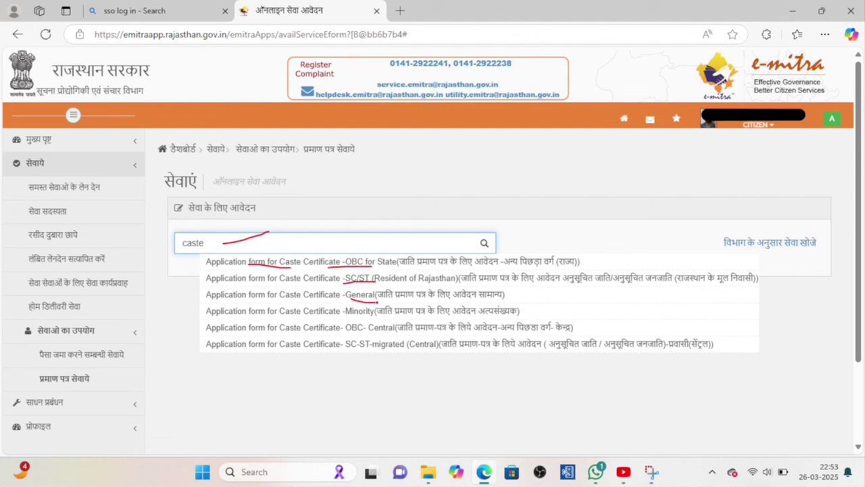
{"action": "left_click_drag", "start_coordinate": [350, 332], "coordinate": [386, 331]}
{"action": "left_click_drag", "start_coordinate": [343, 363], "coordinate": [394, 365]}
{"action": "left_click_drag", "start_coordinate": [405, 357], "coordinate": [436, 355]}
{"action": "mouse_move", "coordinate": [412, 256]}
{"action": "left_mouse_down"}
{"action": "mouse_move", "coordinate": [379, 236]}
{"action": "mouse_move", "coordinate": [328, 253]}
{"action": "mouse_move", "coordinate": [427, 265]}
{"action": "mouse_move", "coordinate": [405, 247]}
{"action": "left_mouse_up"}
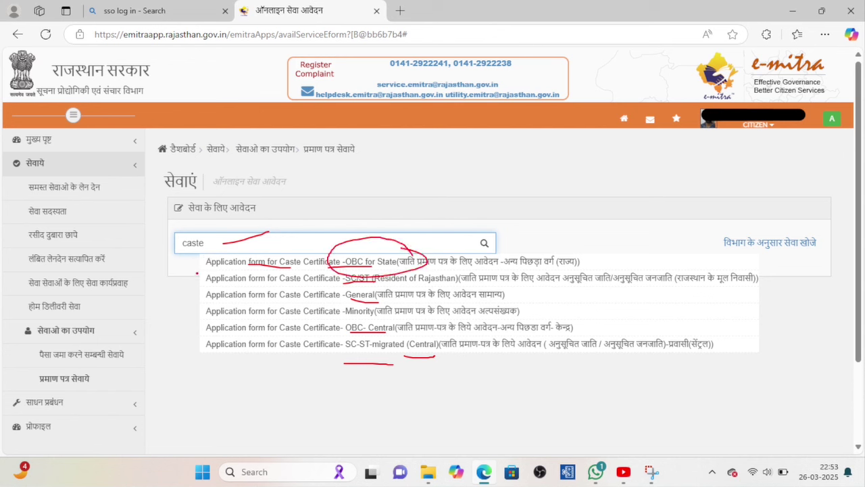
{"action": "left_click_drag", "start_coordinate": [197, 273], "coordinate": [231, 242]}
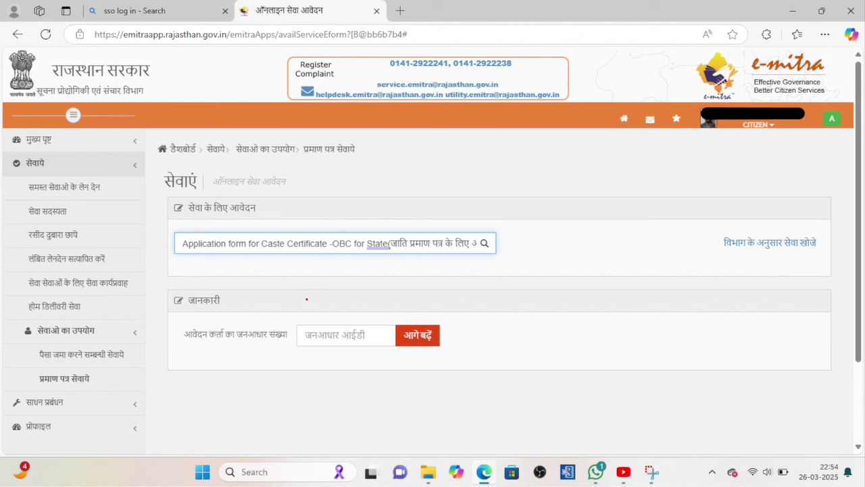
Submit the applicant's Jan Aadhaar number and show the family members using Jan Aadhar Based verification
{"action": "left_click_drag", "start_coordinate": [345, 335], "coordinate": [409, 274]}
{"action": "left_click_drag", "start_coordinate": [431, 330], "coordinate": [482, 301]}
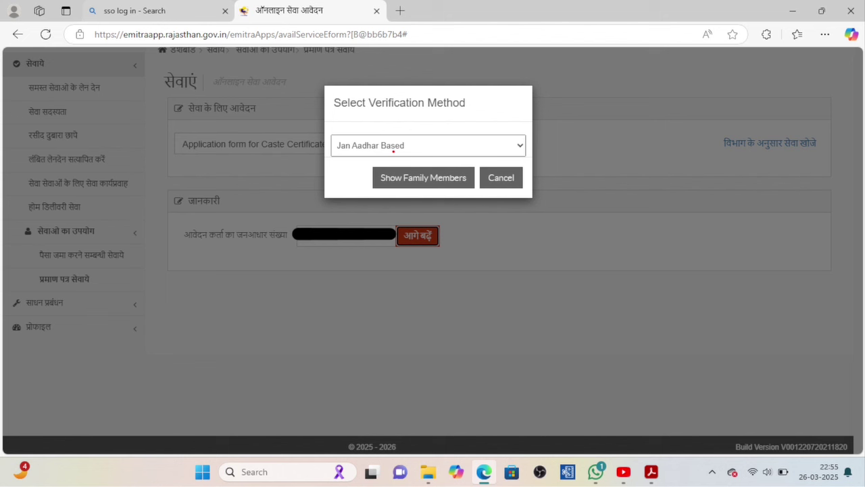
{"action": "left_click_drag", "start_coordinate": [393, 152], "coordinate": [437, 122]}
{"action": "mouse_move", "coordinate": [436, 175]}
{"action": "left_mouse_down"}
{"action": "mouse_move", "coordinate": [408, 165]}
{"action": "mouse_move", "coordinate": [456, 181]}
{"action": "mouse_move", "coordinate": [409, 174]}
{"action": "left_mouse_up"}
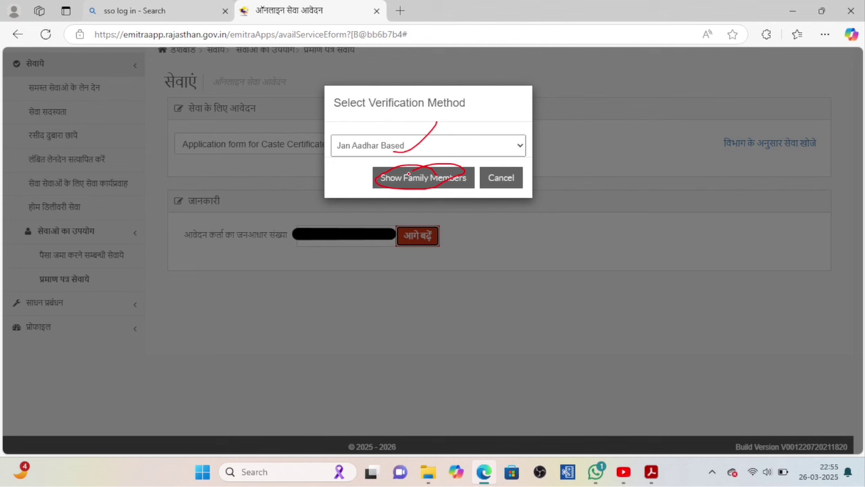
{"action": "left_click_drag", "start_coordinate": [408, 174], "coordinate": [436, 171]}
{"action": "left_click", "coordinate": [445, 175]}
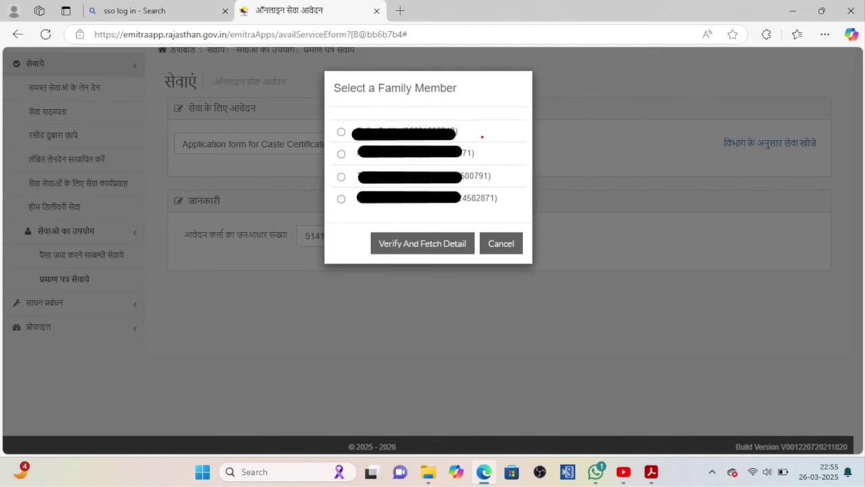
Select the third family member as the applicant and request verification and detail fetching
{"action": "mouse_move", "coordinate": [476, 133]}
{"action": "left_mouse_down"}
{"action": "mouse_move", "coordinate": [517, 131]}
{"action": "mouse_move", "coordinate": [517, 194]}
{"action": "mouse_move", "coordinate": [508, 197]}
{"action": "left_mouse_up"}
{"action": "mouse_move", "coordinate": [351, 175]}
{"action": "left_mouse_down"}
{"action": "mouse_move", "coordinate": [326, 177]}
{"action": "mouse_move", "coordinate": [353, 170]}
{"action": "mouse_move", "coordinate": [349, 165]}
{"action": "mouse_move", "coordinate": [342, 180]}
{"action": "mouse_move", "coordinate": [352, 166]}
{"action": "left_mouse_up"}
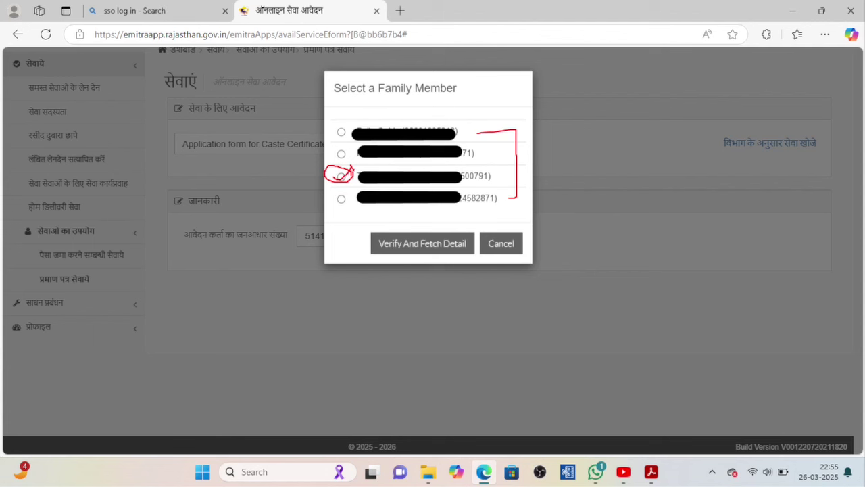
{"action": "mouse_move", "coordinate": [404, 240]}
{"action": "left_mouse_down"}
{"action": "mouse_move", "coordinate": [415, 243]}
{"action": "mouse_move", "coordinate": [453, 206]}
{"action": "left_mouse_up"}
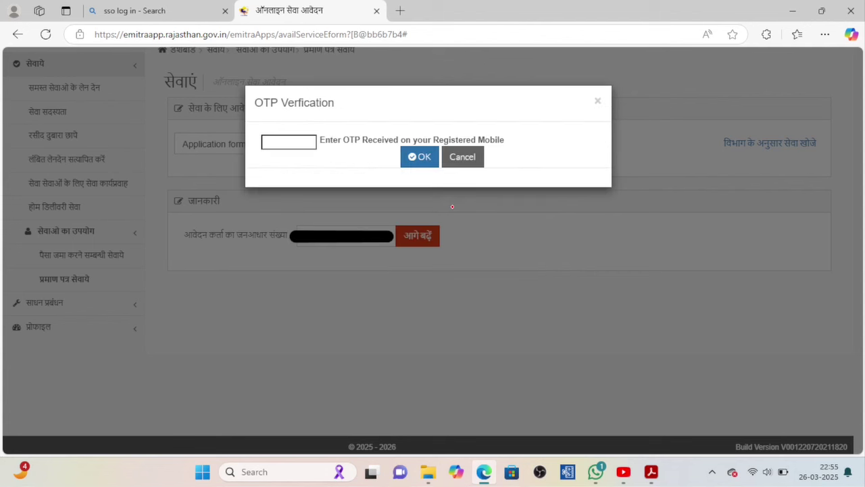
Enter the OTP received on the registered mobile, submit it and dismiss the data refresh message
{"action": "mouse_move", "coordinate": [304, 120]}
{"action": "left_mouse_down"}
{"action": "mouse_move", "coordinate": [249, 135]}
{"action": "mouse_move", "coordinate": [305, 160]}
{"action": "mouse_move", "coordinate": [312, 120]}
{"action": "mouse_move", "coordinate": [303, 118]}
{"action": "left_mouse_up"}
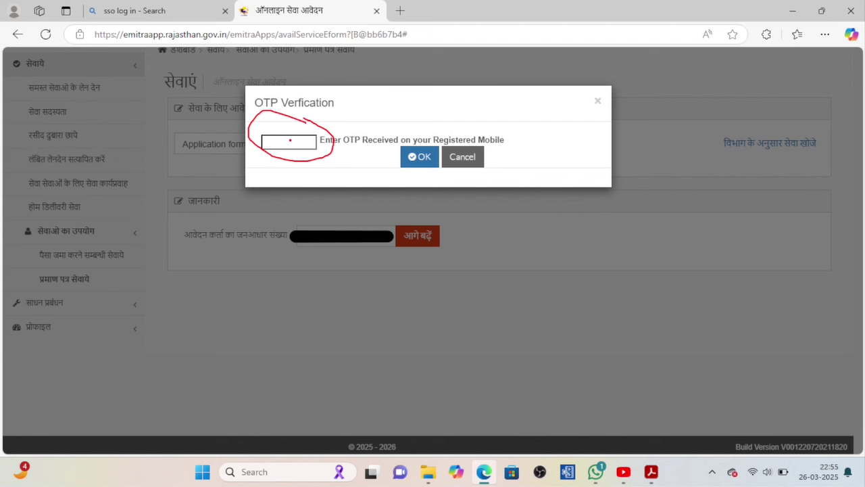
{"action": "left_click_drag", "start_coordinate": [289, 143], "coordinate": [392, 89]}
{"action": "left_click_drag", "start_coordinate": [386, 173], "coordinate": [447, 142]}
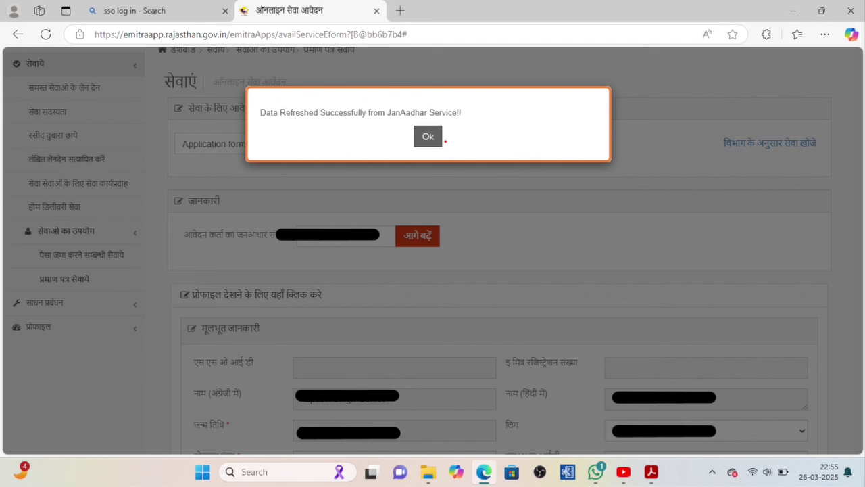
{"action": "mouse_move", "coordinate": [456, 112]}
{"action": "left_mouse_down"}
{"action": "mouse_move", "coordinate": [473, 114]}
{"action": "mouse_move", "coordinate": [498, 95]}
{"action": "left_mouse_up"}
{"action": "mouse_move", "coordinate": [453, 118]}
{"action": "left_mouse_down"}
{"action": "mouse_move", "coordinate": [415, 128]}
{"action": "mouse_move", "coordinate": [443, 117]}
{"action": "left_mouse_up"}
{"action": "left_click", "coordinate": [428, 136]}
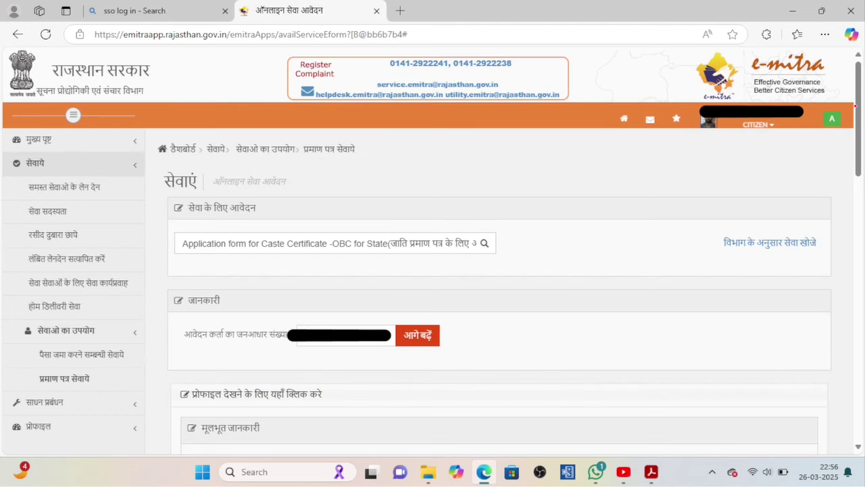
Review the applicant's basic information, including name, birth date, gender, mobile number, category, marital status and the optional ID number fields
{"action": "left_click", "coordinate": [859, 239]}
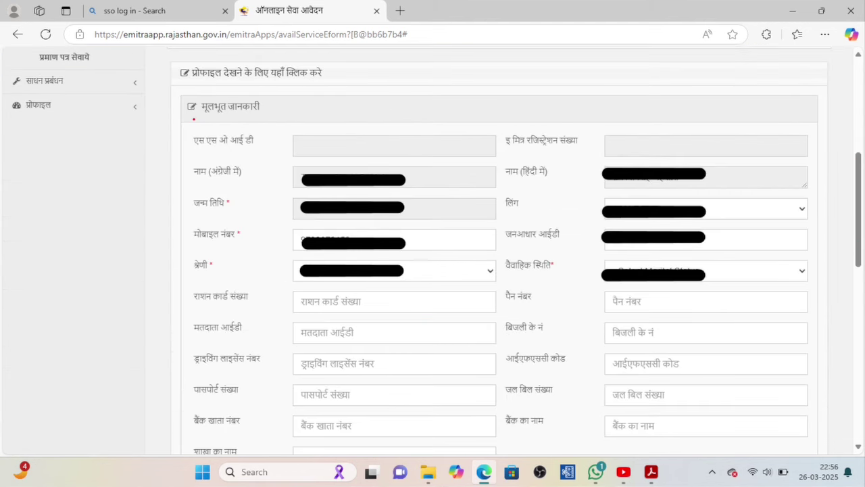
{"action": "mouse_move", "coordinate": [194, 119]}
{"action": "left_mouse_down"}
{"action": "mouse_move", "coordinate": [180, 121]}
{"action": "mouse_move", "coordinate": [180, 167]}
{"action": "left_mouse_up"}
{"action": "left_click_drag", "start_coordinate": [311, 172], "coordinate": [359, 155]}
{"action": "mouse_move", "coordinate": [599, 164]}
{"action": "left_mouse_down"}
{"action": "mouse_move", "coordinate": [616, 173]}
{"action": "mouse_move", "coordinate": [649, 161]}
{"action": "left_mouse_up"}
{"action": "left_click_drag", "start_coordinate": [421, 227], "coordinate": [495, 189]}
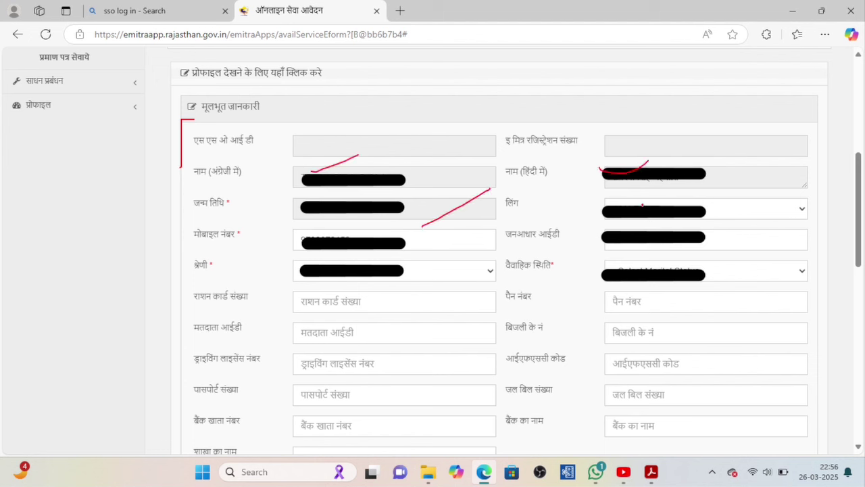
{"action": "left_click_drag", "start_coordinate": [647, 206], "coordinate": [707, 212]}
{"action": "left_click_drag", "start_coordinate": [415, 255], "coordinate": [445, 249]}
{"action": "left_click_drag", "start_coordinate": [593, 253], "coordinate": [633, 229]}
{"action": "left_click_drag", "start_coordinate": [411, 266], "coordinate": [477, 240]}
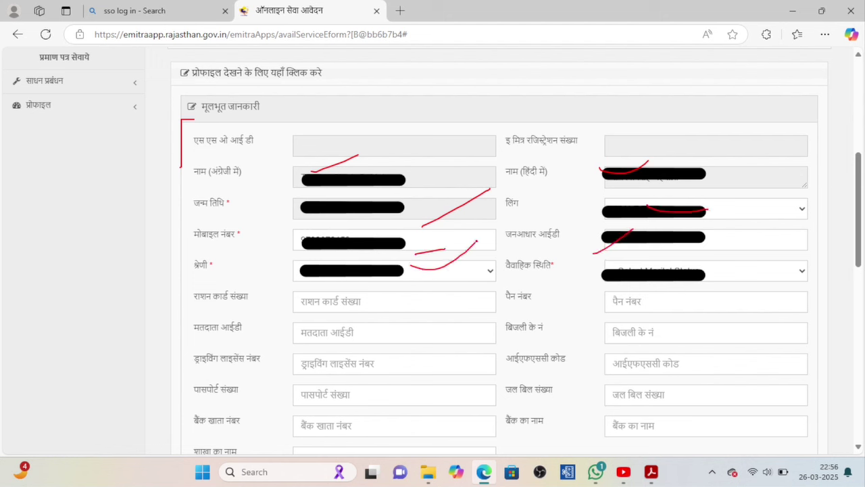
{"action": "left_click_drag", "start_coordinate": [634, 269], "coordinate": [679, 242]}
{"action": "mouse_move", "coordinate": [381, 300]}
{"action": "left_mouse_down"}
{"action": "mouse_move", "coordinate": [293, 287]}
{"action": "mouse_move", "coordinate": [393, 308]}
{"action": "mouse_move", "coordinate": [375, 288]}
{"action": "left_mouse_up"}
{"action": "left_click_drag", "start_coordinate": [614, 312], "coordinate": [688, 281]}
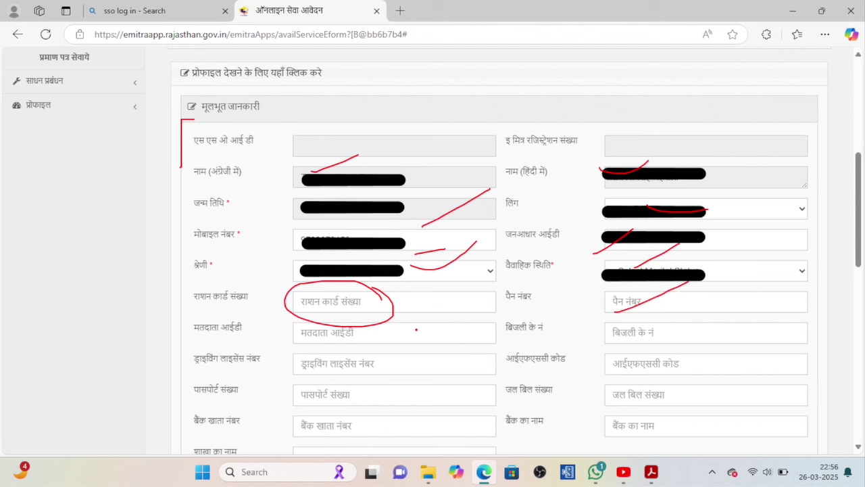
{"action": "left_click_drag", "start_coordinate": [416, 330], "coordinate": [468, 306]}
{"action": "mouse_move", "coordinate": [666, 332]}
{"action": "left_mouse_down"}
{"action": "mouse_move", "coordinate": [628, 313]}
{"action": "mouse_move", "coordinate": [675, 343]}
{"action": "mouse_move", "coordinate": [638, 326]}
{"action": "left_mouse_up"}
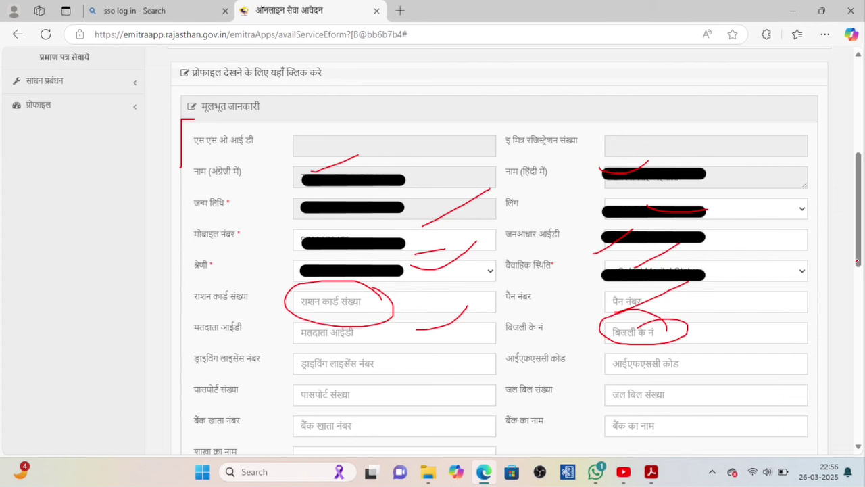
Check the applicant's current address and fill in its division, district, tehsil, municipality and ward
{"action": "scroll", "coordinate": [857, 260], "scroll_direction": "down", "scroll_amount": 5}
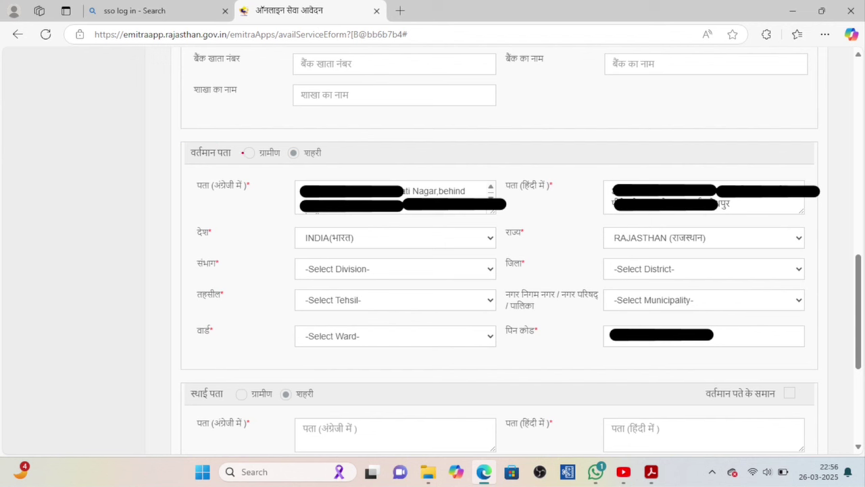
{"action": "left_click_drag", "start_coordinate": [246, 154], "coordinate": [267, 138]}
{"action": "left_click_drag", "start_coordinate": [417, 191], "coordinate": [457, 191]}
{"action": "left_click_drag", "start_coordinate": [448, 192], "coordinate": [457, 187]}
{"action": "left_click_drag", "start_coordinate": [270, 203], "coordinate": [330, 170]}
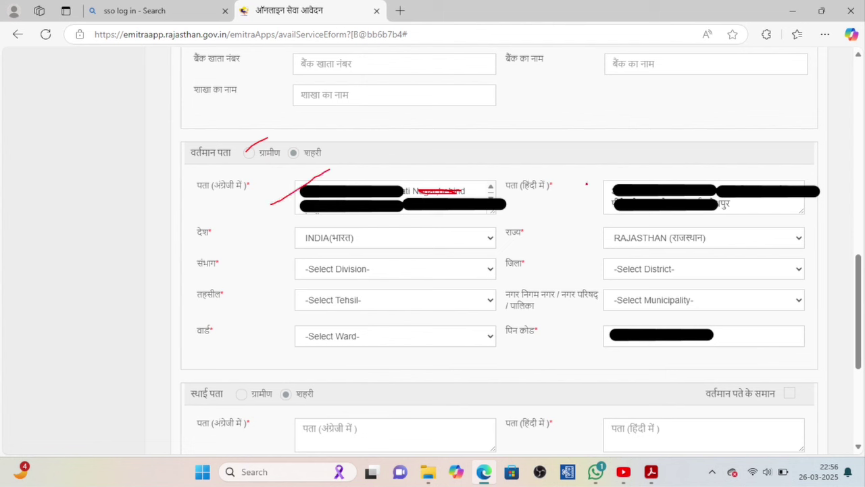
{"action": "left_click_drag", "start_coordinate": [586, 183], "coordinate": [621, 155]}
{"action": "left_click_drag", "start_coordinate": [335, 245], "coordinate": [403, 200]}
{"action": "left_click_drag", "start_coordinate": [585, 243], "coordinate": [666, 231]}
{"action": "left_click_drag", "start_coordinate": [362, 274], "coordinate": [405, 256]}
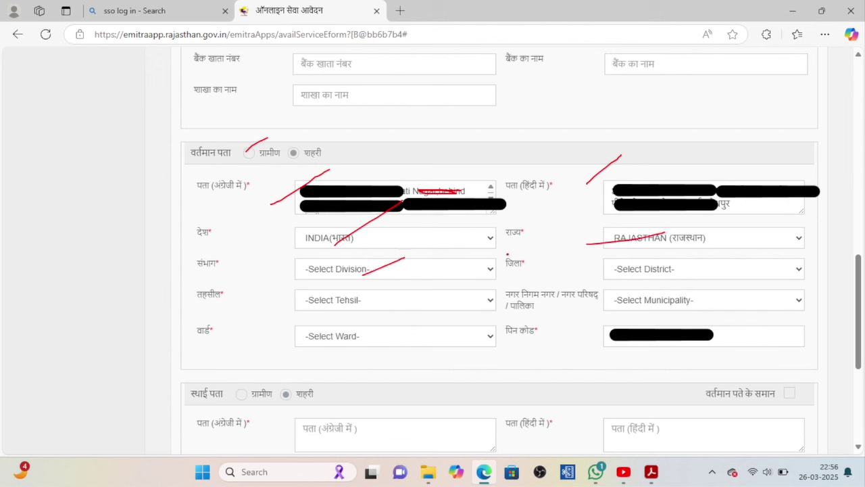
{"action": "left_click_drag", "start_coordinate": [564, 266], "coordinate": [628, 239]}
{"action": "mouse_move", "coordinate": [372, 300]}
{"action": "left_mouse_down"}
{"action": "mouse_move", "coordinate": [342, 328]}
{"action": "mouse_move", "coordinate": [389, 298]}
{"action": "left_mouse_up"}
{"action": "mouse_move", "coordinate": [705, 290]}
{"action": "left_mouse_down"}
{"action": "mouse_move", "coordinate": [665, 284]}
{"action": "mouse_move", "coordinate": [660, 311]}
{"action": "mouse_move", "coordinate": [646, 282]}
{"action": "left_mouse_up"}
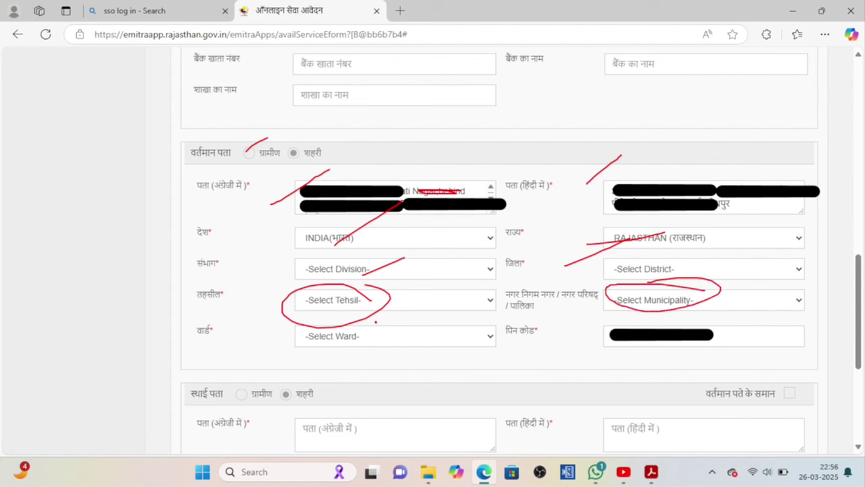
{"action": "mouse_move", "coordinate": [376, 322]}
{"action": "left_mouse_down"}
{"action": "mouse_move", "coordinate": [289, 330]}
{"action": "mouse_move", "coordinate": [356, 306]}
{"action": "left_mouse_up"}
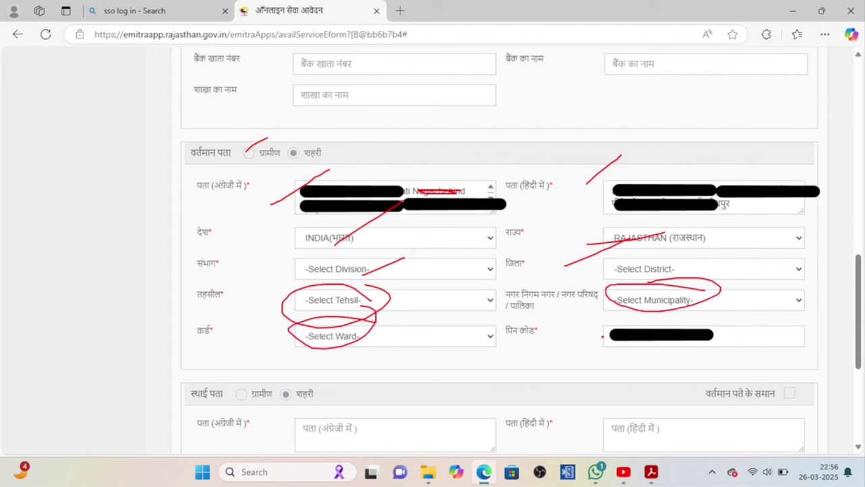
{"action": "left_click_drag", "start_coordinate": [602, 336], "coordinate": [651, 321]}
Mark the permanent address as same as the current address (वर्तमान पते के समान) and save the profile
{"action": "mouse_move", "coordinate": [798, 384]}
{"action": "left_mouse_down"}
{"action": "mouse_move", "coordinate": [785, 384]}
{"action": "mouse_move", "coordinate": [786, 400]}
{"action": "mouse_move", "coordinate": [797, 387]}
{"action": "left_mouse_up"}
{"action": "left_click", "coordinate": [793, 388]}
{"action": "left_click_drag", "start_coordinate": [791, 388], "coordinate": [824, 378]}
{"action": "scroll", "coordinate": [823, 378], "scroll_direction": "down", "scroll_amount": 4}
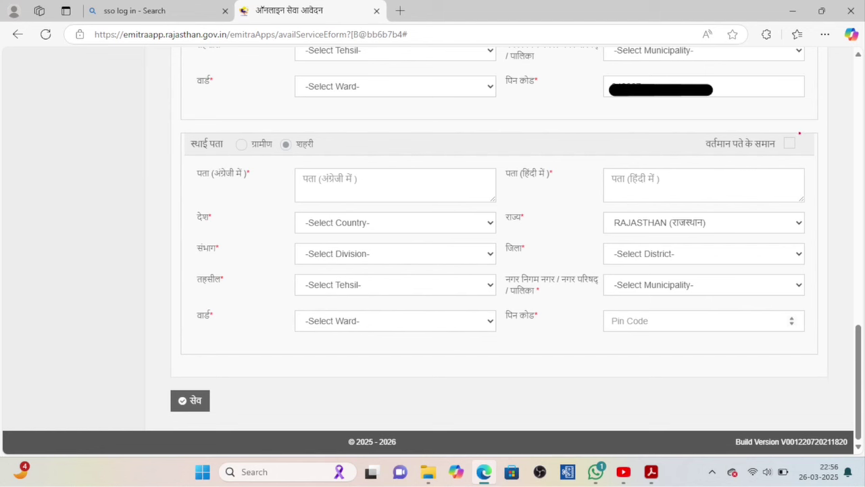
{"action": "mouse_move", "coordinate": [800, 133]}
{"action": "left_mouse_down"}
{"action": "mouse_move", "coordinate": [778, 135]}
{"action": "mouse_move", "coordinate": [805, 143]}
{"action": "mouse_move", "coordinate": [794, 128]}
{"action": "mouse_move", "coordinate": [823, 115]}
{"action": "left_mouse_up"}
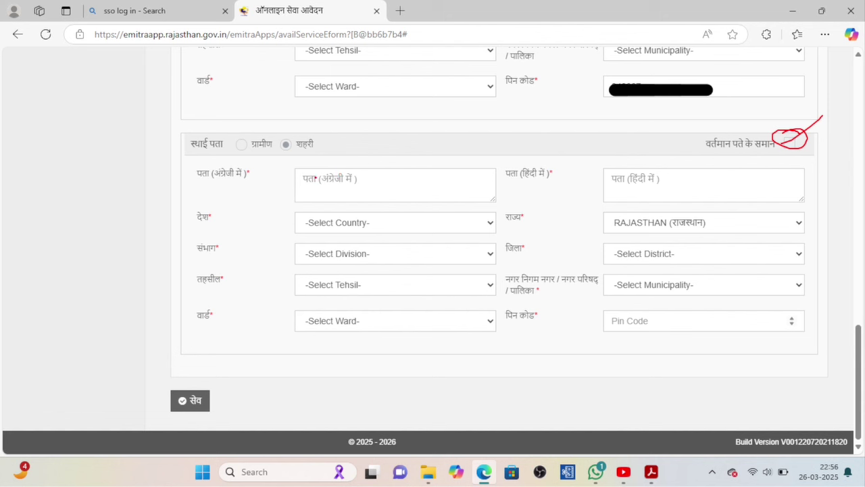
{"action": "left_click_drag", "start_coordinate": [367, 181], "coordinate": [416, 144]}
{"action": "mouse_move", "coordinate": [209, 380]}
{"action": "left_mouse_down"}
{"action": "mouse_move", "coordinate": [150, 376]}
{"action": "mouse_move", "coordinate": [224, 382]}
{"action": "left_mouse_up"}
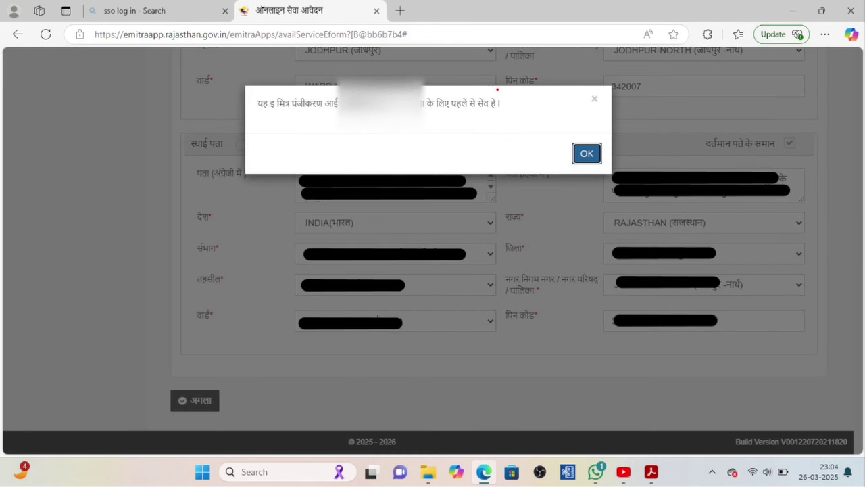
Read and dismiss the e-Mitra registration message
{"action": "mouse_move", "coordinate": [498, 89]}
{"action": "left_mouse_down"}
{"action": "mouse_move", "coordinate": [289, 88]}
{"action": "mouse_move", "coordinate": [251, 102]}
{"action": "mouse_move", "coordinate": [470, 118]}
{"action": "mouse_move", "coordinate": [450, 100]}
{"action": "mouse_move", "coordinate": [378, 102]}
{"action": "mouse_move", "coordinate": [399, 101]}
{"action": "left_mouse_up"}
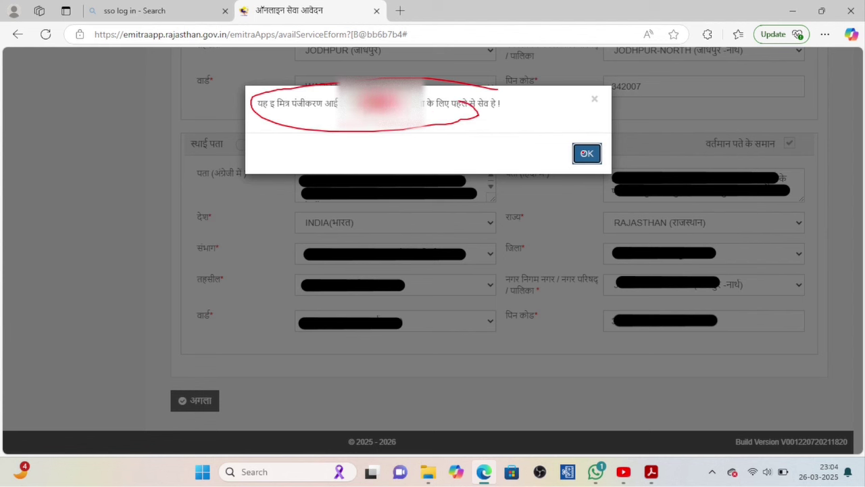
{"action": "left_click_drag", "start_coordinate": [583, 153], "coordinate": [617, 122]}
{"action": "key", "text": "Return"}
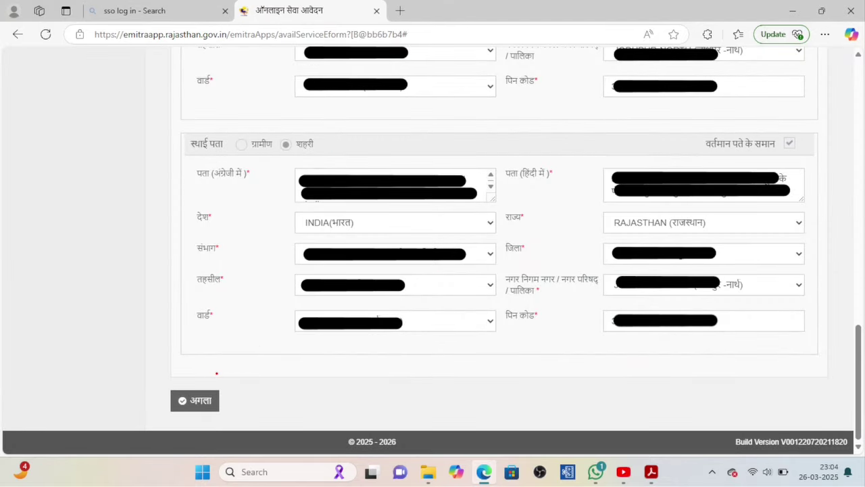
Proceed from the saved profile with अगला and open the state OBC caste certificate application form
{"action": "mouse_move", "coordinate": [216, 373]}
{"action": "left_mouse_down"}
{"action": "mouse_move", "coordinate": [195, 427]}
{"action": "mouse_move", "coordinate": [218, 363]}
{"action": "left_mouse_up"}
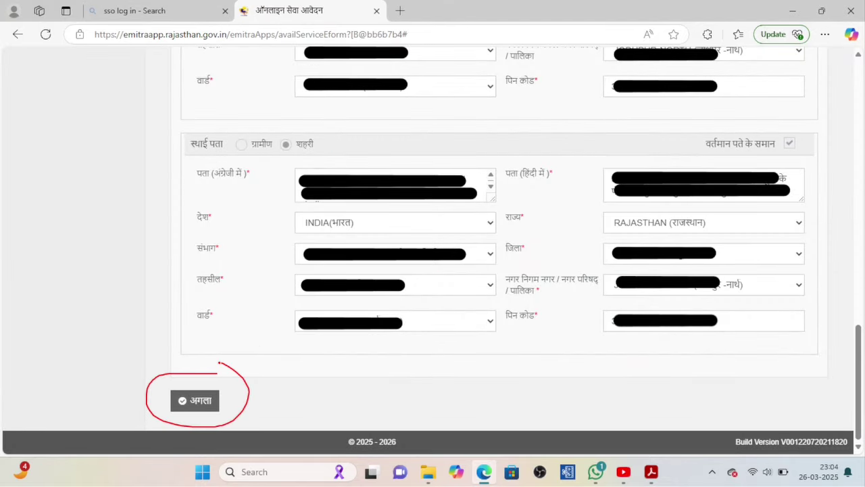
{"action": "key", "text": "Right"}
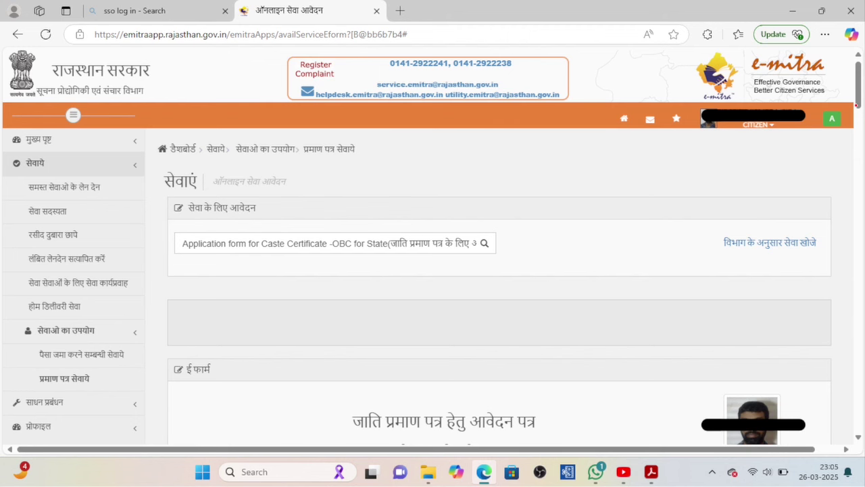
{"action": "key", "text": "Right"}
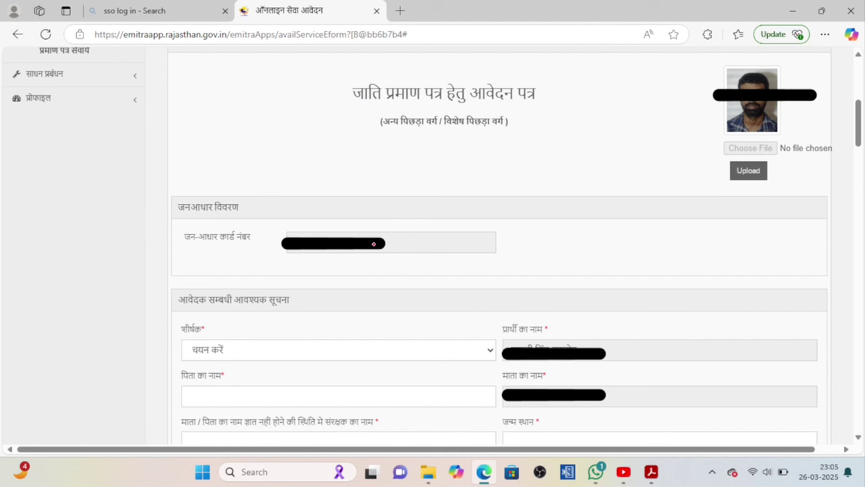
Review the form's photo, Jan Aadhaar number, title, applicant name, father's name and mother's name fields
{"action": "left_click_drag", "start_coordinate": [373, 244], "coordinate": [429, 202]}
{"action": "left_click_drag", "start_coordinate": [708, 112], "coordinate": [781, 68]}
{"action": "left_click_drag", "start_coordinate": [388, 345], "coordinate": [433, 313]}
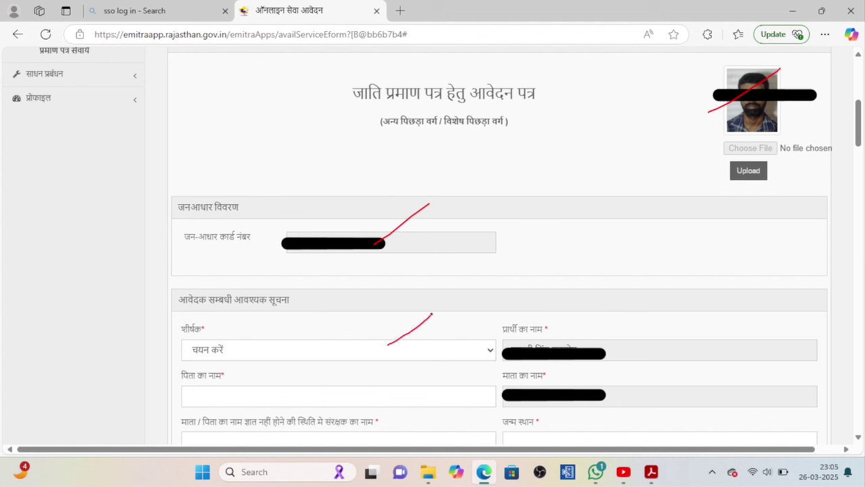
{"action": "left_click_drag", "start_coordinate": [554, 352], "coordinate": [615, 303]}
{"action": "left_click_drag", "start_coordinate": [425, 390], "coordinate": [461, 373]}
{"action": "left_click_drag", "start_coordinate": [539, 397], "coordinate": [597, 363]}
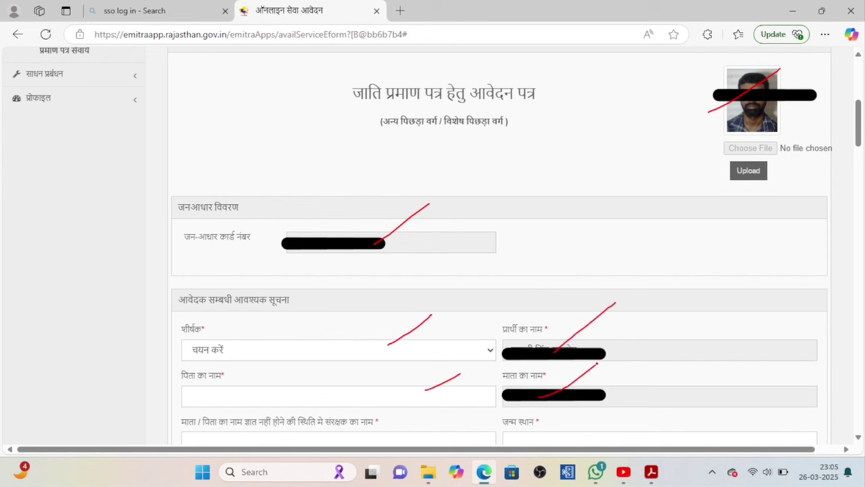
Check the guardian's name, birthplace, birth date, gender, marital status and religion fields in the applicant information
{"action": "scroll", "coordinate": [598, 363], "scroll_direction": "down", "scroll_amount": 2}
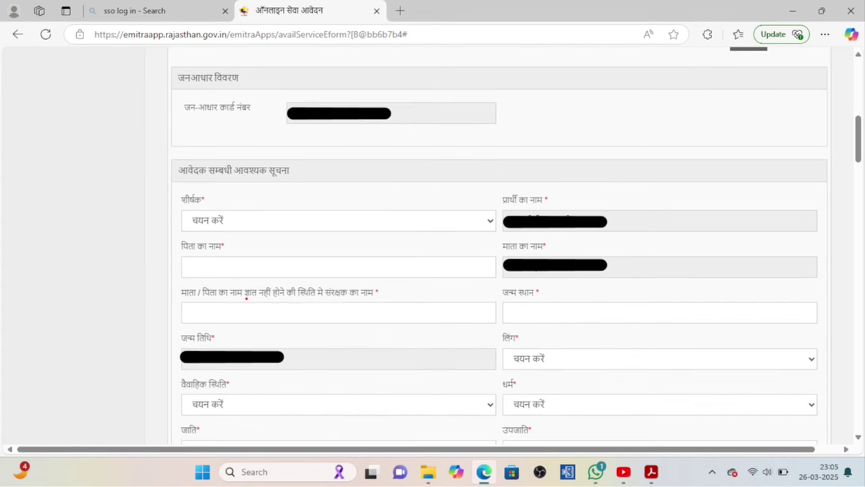
{"action": "left_click_drag", "start_coordinate": [246, 298], "coordinate": [312, 311]}
{"action": "left_click_drag", "start_coordinate": [531, 306], "coordinate": [588, 275]}
{"action": "left_click_drag", "start_coordinate": [280, 359], "coordinate": [346, 328]}
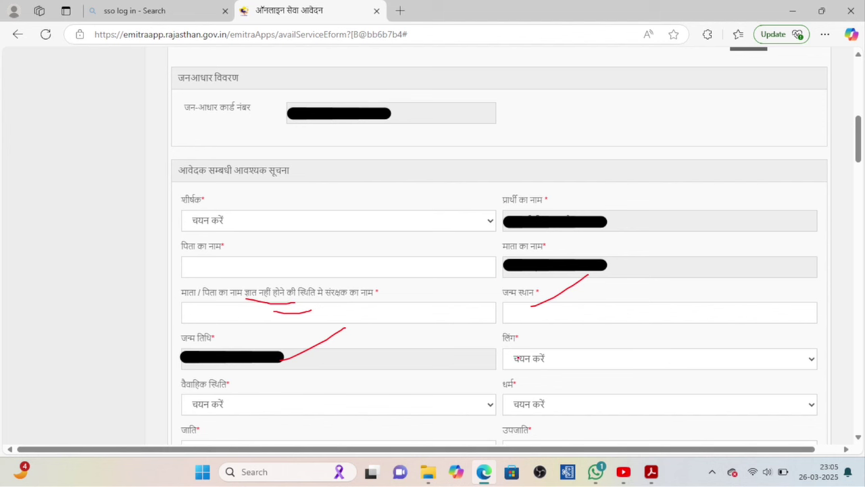
{"action": "left_click_drag", "start_coordinate": [517, 358], "coordinate": [614, 300]}
{"action": "left_click_drag", "start_coordinate": [263, 411], "coordinate": [347, 393]}
{"action": "left_click_drag", "start_coordinate": [523, 403], "coordinate": [570, 385]}
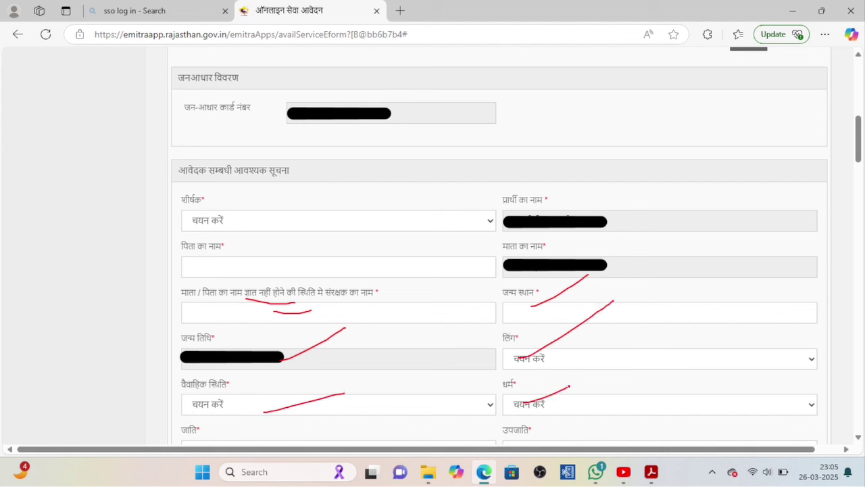
Check the caste, sub-caste, email, mobile number, Rajasthan domicile and creamy layer (क्रिमीलेयर) fields
{"action": "scroll", "coordinate": [569, 386], "scroll_direction": "down", "scroll_amount": 5}
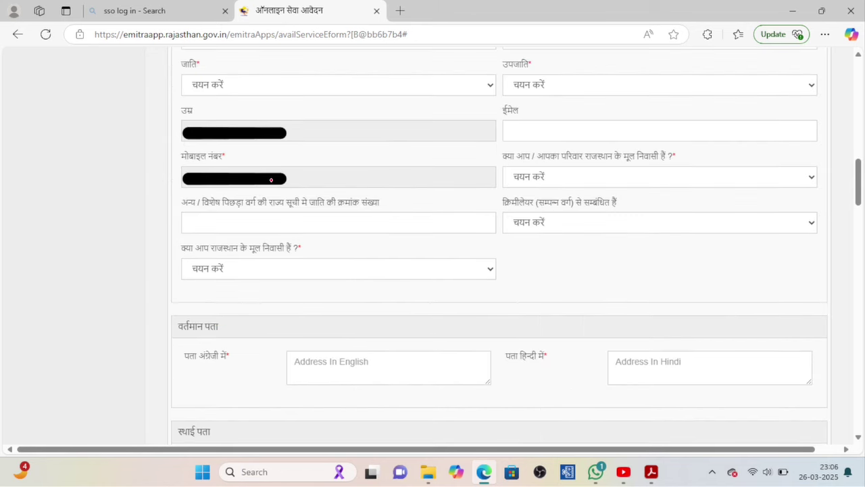
{"action": "left_click_drag", "start_coordinate": [260, 85], "coordinate": [346, 78]}
{"action": "left_click_drag", "start_coordinate": [519, 86], "coordinate": [573, 74]}
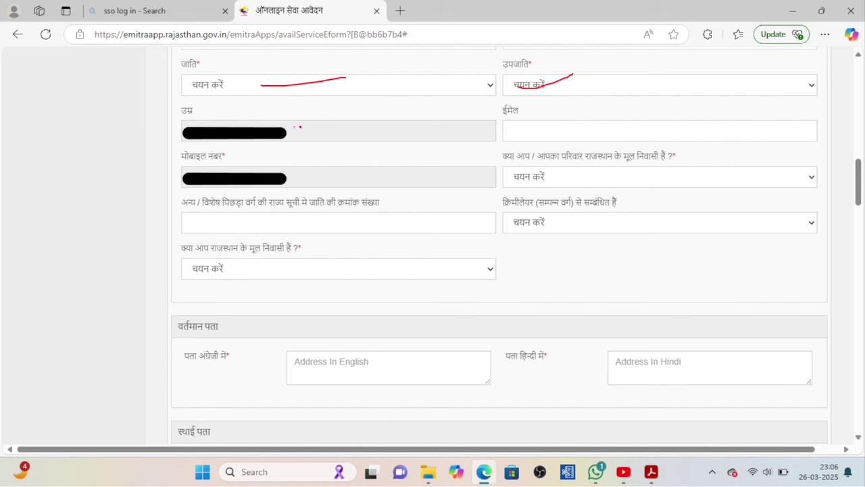
{"action": "left_click_drag", "start_coordinate": [543, 136], "coordinate": [603, 101]}
{"action": "mouse_move", "coordinate": [296, 170]}
{"action": "left_mouse_down"}
{"action": "mouse_move", "coordinate": [195, 149]}
{"action": "mouse_move", "coordinate": [295, 198]}
{"action": "mouse_move", "coordinate": [277, 146]}
{"action": "left_mouse_up"}
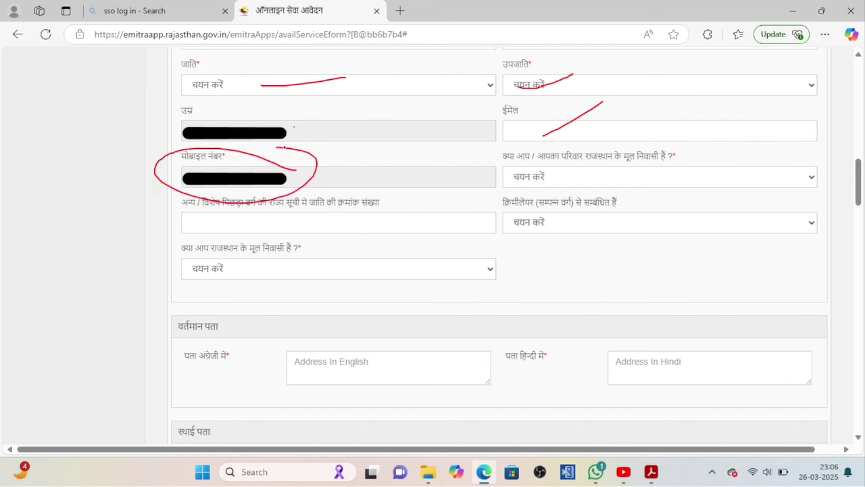
{"action": "left_click_drag", "start_coordinate": [525, 185], "coordinate": [584, 158]}
{"action": "left_click_drag", "start_coordinate": [559, 219], "coordinate": [643, 189]}
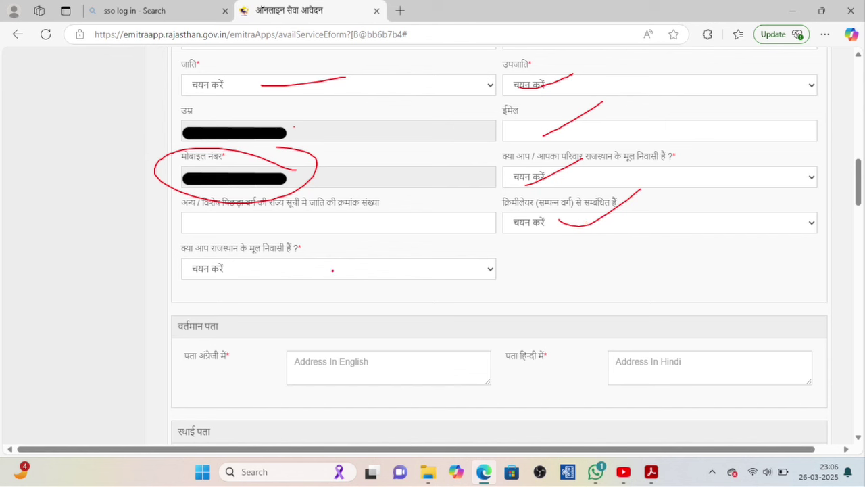
{"action": "left_click_drag", "start_coordinate": [342, 267], "coordinate": [379, 247]}
Examine the current address fields in English and Hindi and all permanent address fields from country to PIN code
{"action": "left_click_drag", "start_coordinate": [326, 361], "coordinate": [396, 316]}
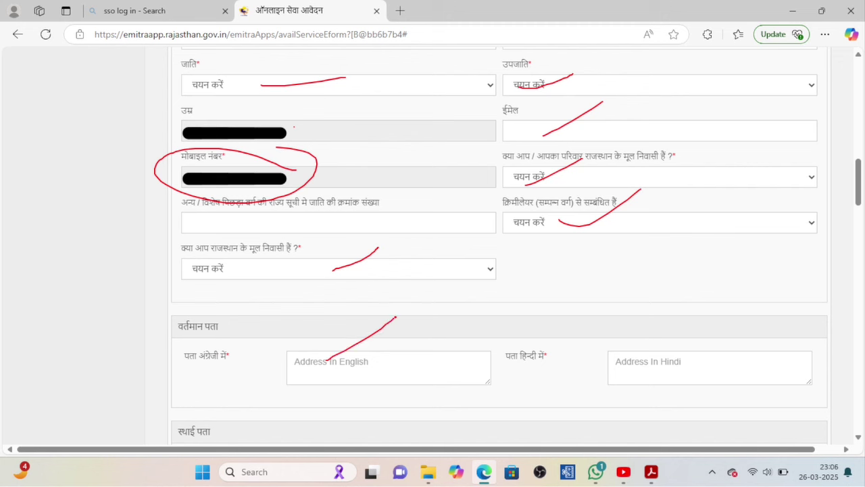
{"action": "left_click_drag", "start_coordinate": [632, 374], "coordinate": [736, 322]}
{"action": "scroll", "coordinate": [736, 322], "scroll_direction": "down", "scroll_amount": 5}
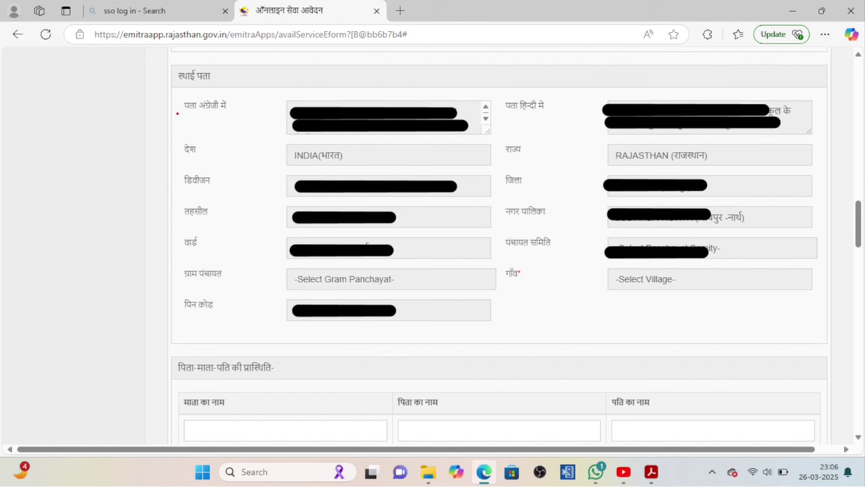
{"action": "left_click_drag", "start_coordinate": [177, 113], "coordinate": [204, 117]}
{"action": "left_click_drag", "start_coordinate": [368, 112], "coordinate": [430, 99]}
{"action": "left_click_drag", "start_coordinate": [632, 114], "coordinate": [679, 107]}
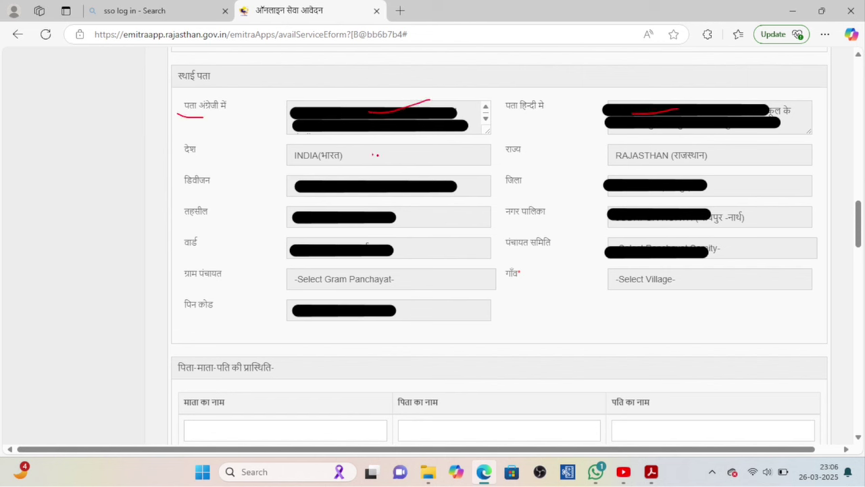
{"action": "left_click_drag", "start_coordinate": [373, 155], "coordinate": [453, 151]}
{"action": "left_click_drag", "start_coordinate": [655, 162], "coordinate": [684, 130]}
{"action": "mouse_move", "coordinate": [456, 181]}
{"action": "left_mouse_down"}
{"action": "mouse_move", "coordinate": [352, 147]}
{"action": "mouse_move", "coordinate": [512, 162]}
{"action": "mouse_move", "coordinate": [504, 150]}
{"action": "left_mouse_up"}
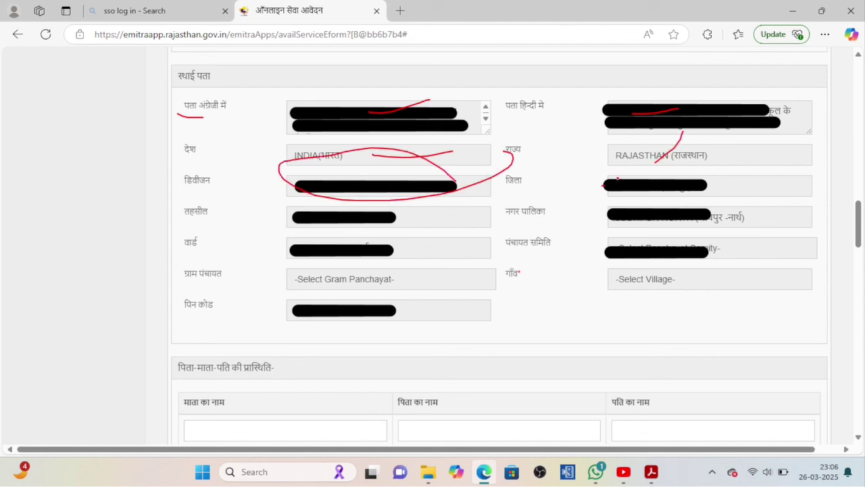
{"action": "left_click_drag", "start_coordinate": [618, 179], "coordinate": [655, 157]}
{"action": "left_click_drag", "start_coordinate": [390, 226], "coordinate": [459, 183]}
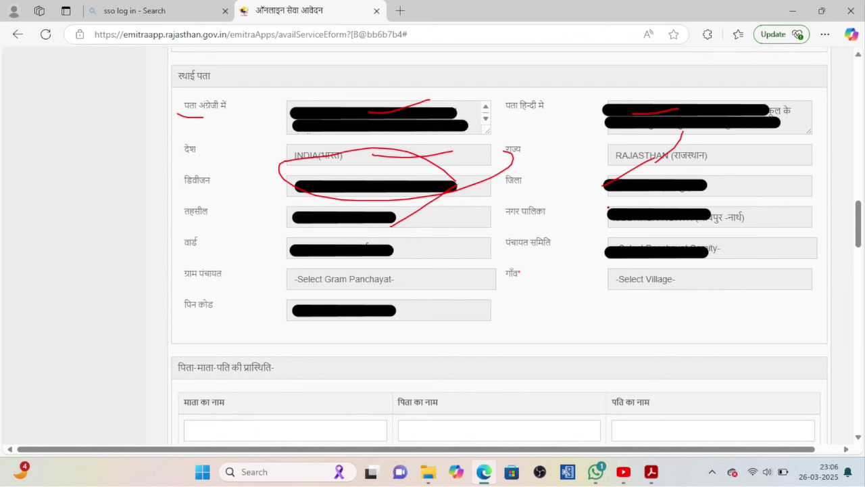
{"action": "left_click_drag", "start_coordinate": [622, 217], "coordinate": [693, 204]}
{"action": "left_click_drag", "start_coordinate": [322, 254], "coordinate": [405, 233]}
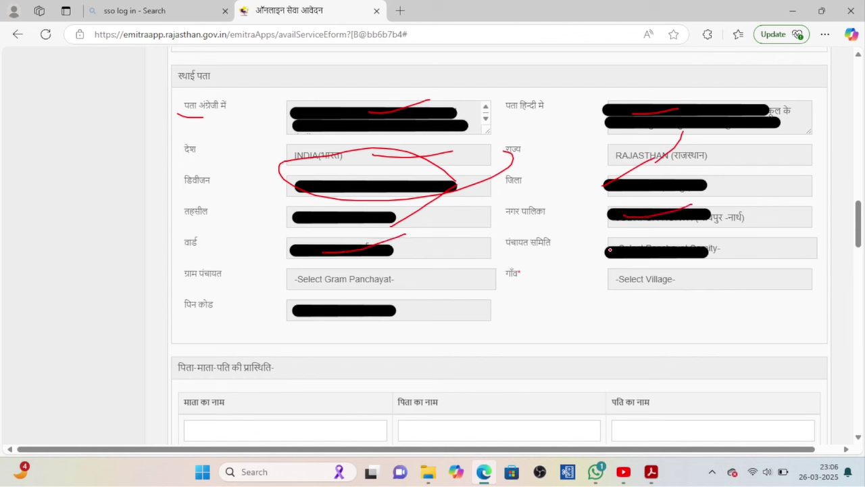
{"action": "left_click_drag", "start_coordinate": [610, 249], "coordinate": [657, 217]}
{"action": "left_click_drag", "start_coordinate": [411, 279], "coordinate": [471, 258]}
{"action": "left_click_drag", "start_coordinate": [619, 275], "coordinate": [662, 264]}
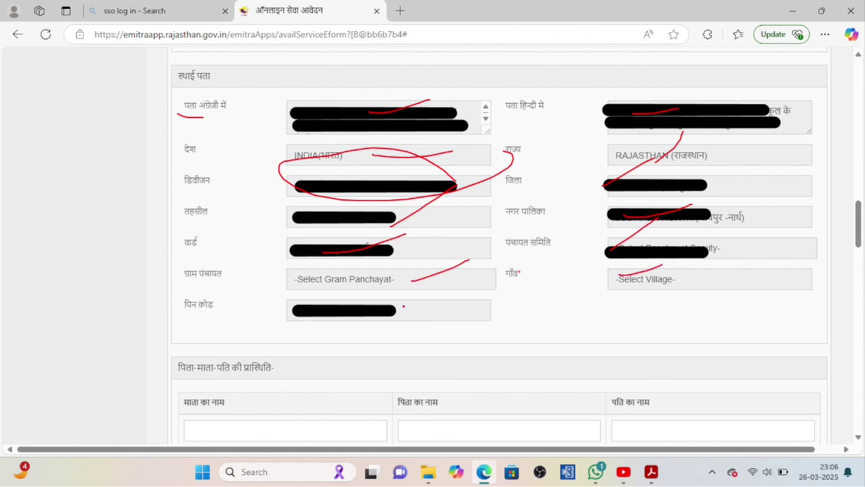
{"action": "mouse_move", "coordinate": [403, 306]}
{"action": "left_mouse_down"}
{"action": "mouse_move", "coordinate": [293, 280]}
{"action": "mouse_move", "coordinate": [401, 301]}
{"action": "mouse_move", "coordinate": [387, 289]}
{"action": "left_mouse_up"}
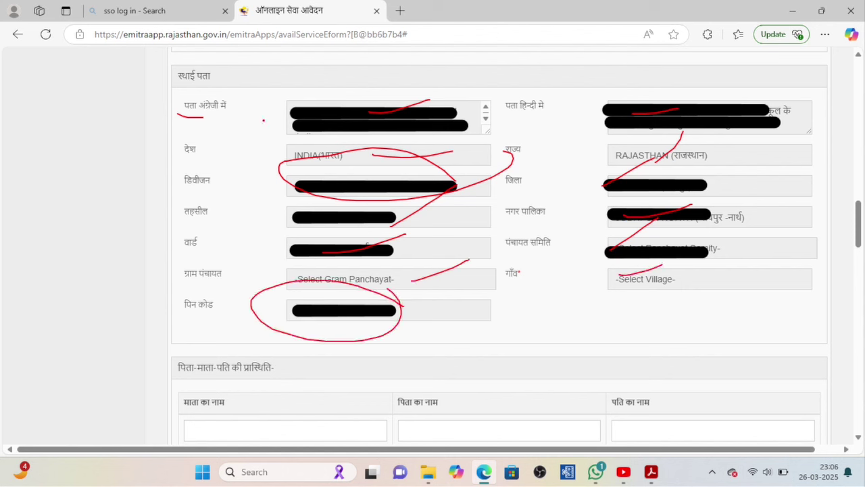
{"action": "mouse_move", "coordinate": [264, 120]}
{"action": "left_mouse_down"}
{"action": "mouse_move", "coordinate": [234, 286]}
{"action": "mouse_move", "coordinate": [240, 313]}
{"action": "left_mouse_up"}
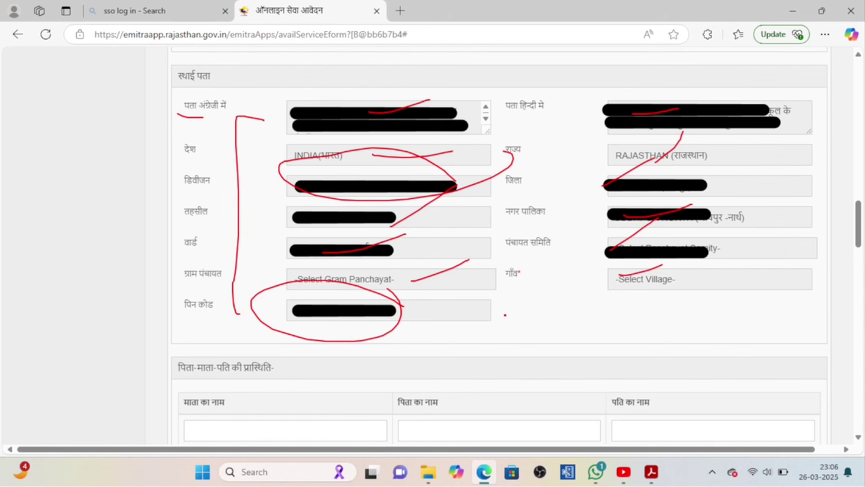
Examine the mother's, father's and husband's name fields in the family status section (पिता-माता-पति की प्रास्थिति)
{"action": "scroll", "coordinate": [504, 314], "scroll_direction": "down", "scroll_amount": 4}
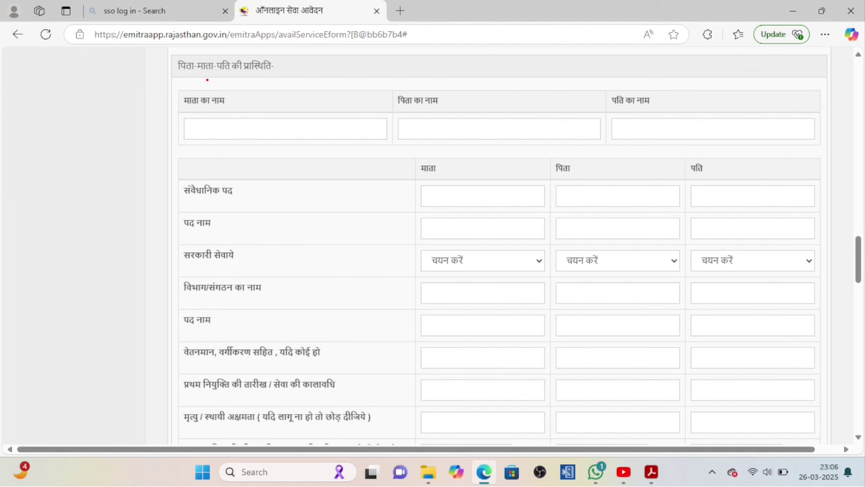
{"action": "left_click_drag", "start_coordinate": [209, 80], "coordinate": [265, 86]}
{"action": "left_click_drag", "start_coordinate": [259, 139], "coordinate": [345, 103]}
{"action": "left_click_drag", "start_coordinate": [454, 135], "coordinate": [513, 131]}
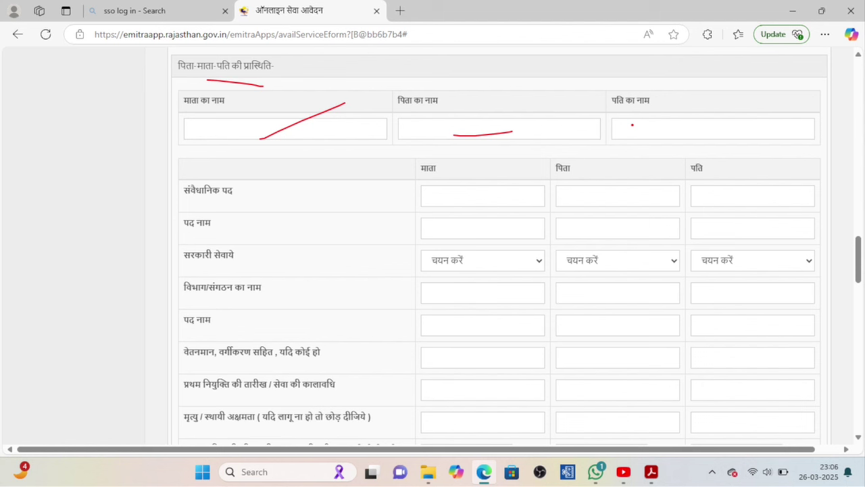
{"action": "left_click_drag", "start_coordinate": [632, 125], "coordinate": [702, 82]}
Review the constitutional post, government service, department, designation, pay scale and first appointment fields for mother, father and husband
{"action": "left_click_drag", "start_coordinate": [451, 195], "coordinate": [486, 183]}
{"action": "left_click_drag", "start_coordinate": [452, 195], "coordinate": [504, 158]}
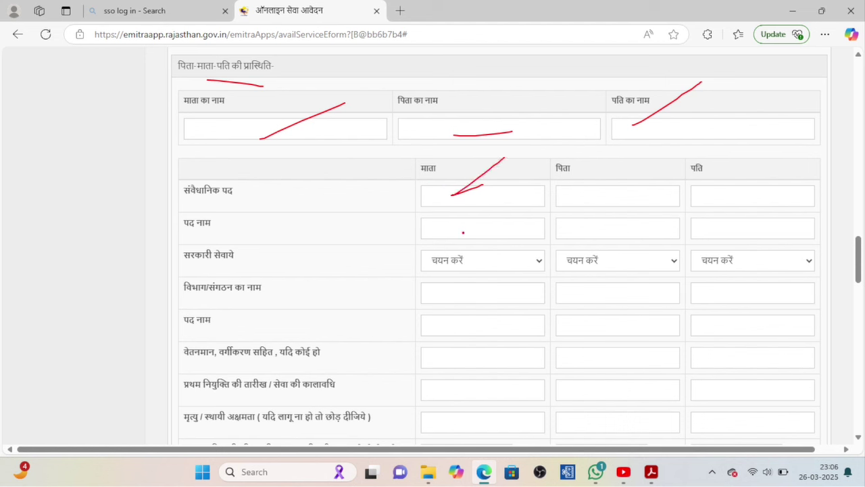
{"action": "left_click_drag", "start_coordinate": [463, 233], "coordinate": [513, 200]}
{"action": "left_click_drag", "start_coordinate": [478, 255], "coordinate": [516, 230]}
{"action": "left_click_drag", "start_coordinate": [469, 292], "coordinate": [511, 267]}
{"action": "left_click_drag", "start_coordinate": [464, 328], "coordinate": [499, 308]}
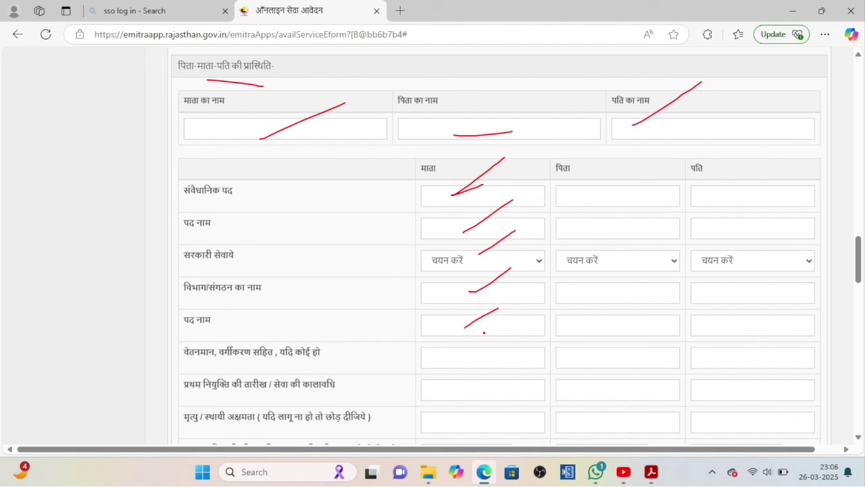
{"action": "left_click_drag", "start_coordinate": [469, 361], "coordinate": [513, 336]}
{"action": "left_click_drag", "start_coordinate": [469, 394], "coordinate": [514, 369]}
{"action": "mouse_move", "coordinate": [496, 170]}
{"action": "left_mouse_down"}
{"action": "mouse_move", "coordinate": [436, 143]}
{"action": "mouse_move", "coordinate": [473, 173]}
{"action": "left_mouse_up"}
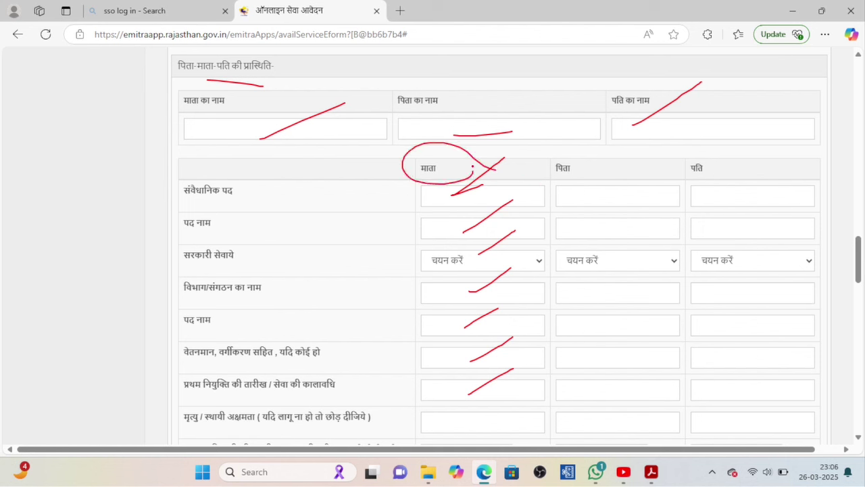
{"action": "mouse_move", "coordinate": [595, 161]}
{"action": "left_mouse_down"}
{"action": "mouse_move", "coordinate": [576, 155]}
{"action": "mouse_move", "coordinate": [617, 165]}
{"action": "mouse_move", "coordinate": [611, 141]}
{"action": "left_mouse_up"}
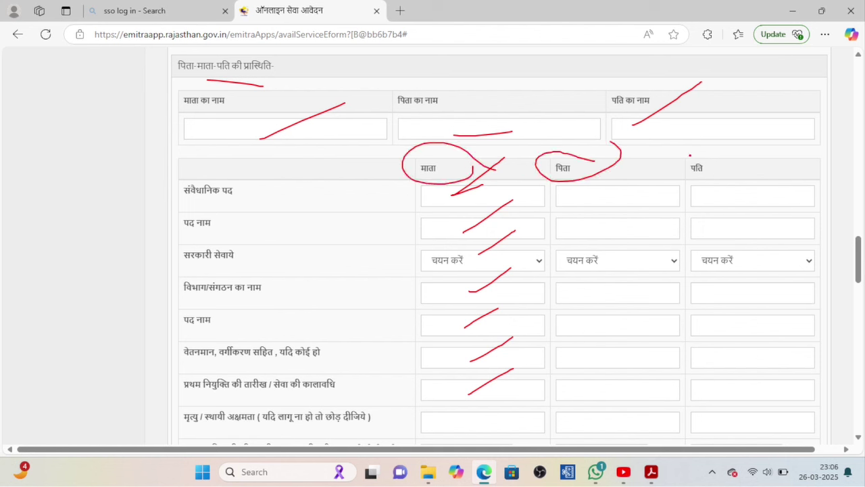
{"action": "left_click_drag", "start_coordinate": [701, 154], "coordinate": [740, 157]}
{"action": "mouse_move", "coordinate": [790, 191]}
{"action": "left_mouse_down"}
{"action": "mouse_move", "coordinate": [820, 185]}
{"action": "mouse_move", "coordinate": [818, 339]}
{"action": "mouse_move", "coordinate": [792, 379]}
{"action": "left_mouse_up"}
Examine the occupation details fields (उप-जीविका/वृत्ति का विवरण) for mother, father and husband in the business section
{"action": "scroll", "coordinate": [500, 271], "scroll_direction": "down", "scroll_amount": 4}
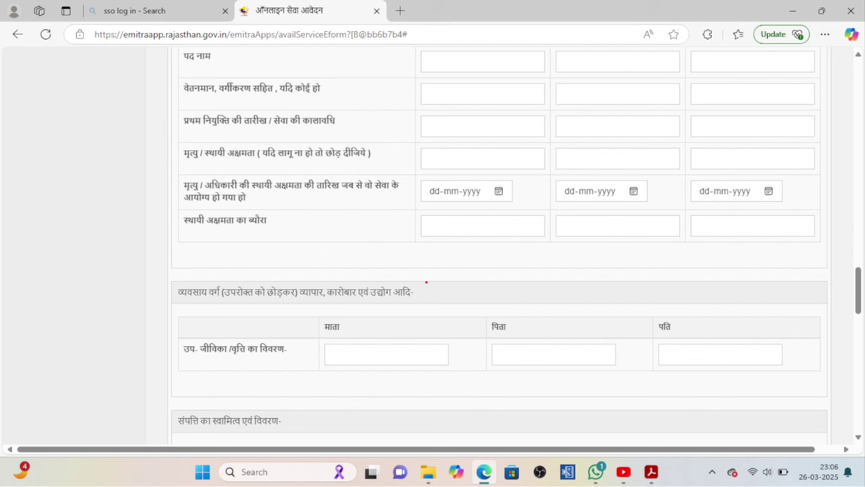
{"action": "left_click_drag", "start_coordinate": [371, 350], "coordinate": [431, 296]}
{"action": "mouse_move", "coordinate": [280, 321]}
{"action": "left_mouse_down"}
{"action": "mouse_move", "coordinate": [203, 368]}
{"action": "mouse_move", "coordinate": [282, 321]}
{"action": "left_mouse_up"}
{"action": "left_click_drag", "start_coordinate": [352, 358], "coordinate": [467, 281]}
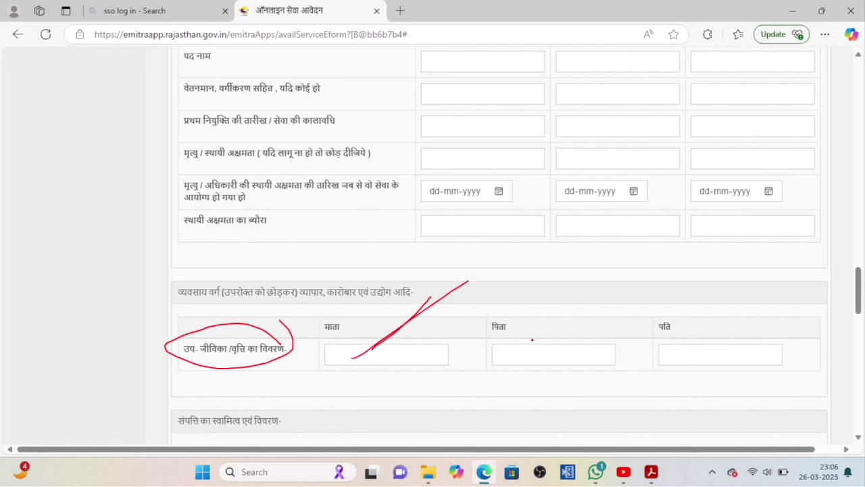
{"action": "left_click_drag", "start_coordinate": [524, 350], "coordinate": [577, 336]}
{"action": "left_click_drag", "start_coordinate": [701, 350], "coordinate": [724, 336]}
{"action": "left_click_drag", "start_coordinate": [382, 346], "coordinate": [433, 317]}
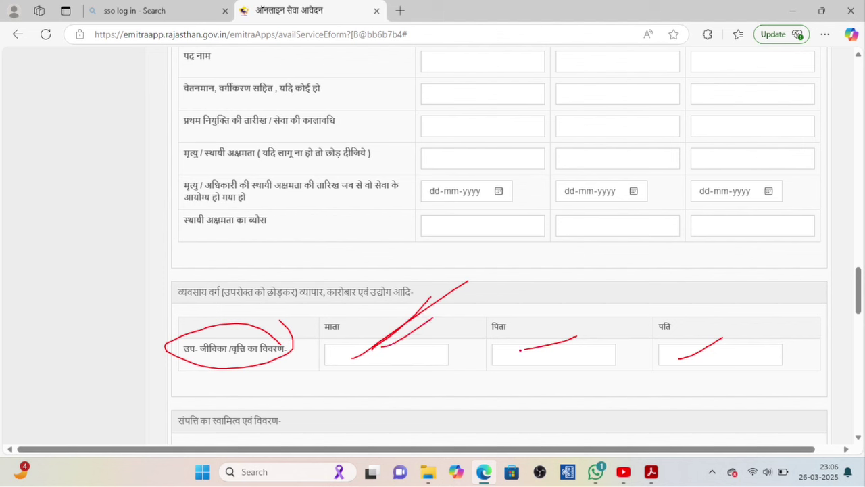
{"action": "left_click_drag", "start_coordinate": [520, 350], "coordinate": [575, 332]}
{"action": "left_click_drag", "start_coordinate": [680, 357], "coordinate": [736, 328]}
Review the property ownership fields for agricultural land, residential flat and residential plots inside and outside the municipal area
{"action": "scroll", "coordinate": [500, 257], "scroll_direction": "down", "scroll_amount": 5}
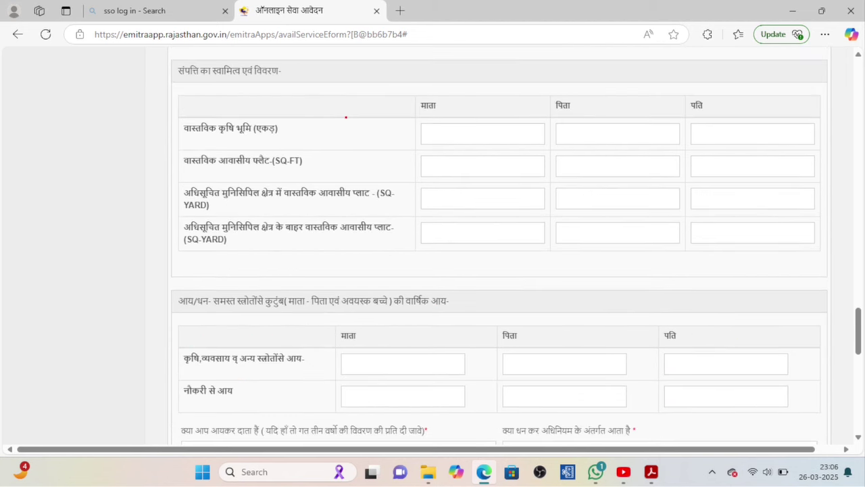
{"action": "left_click_drag", "start_coordinate": [442, 132], "coordinate": [527, 115]}
{"action": "left_click_drag", "start_coordinate": [471, 167], "coordinate": [520, 153]}
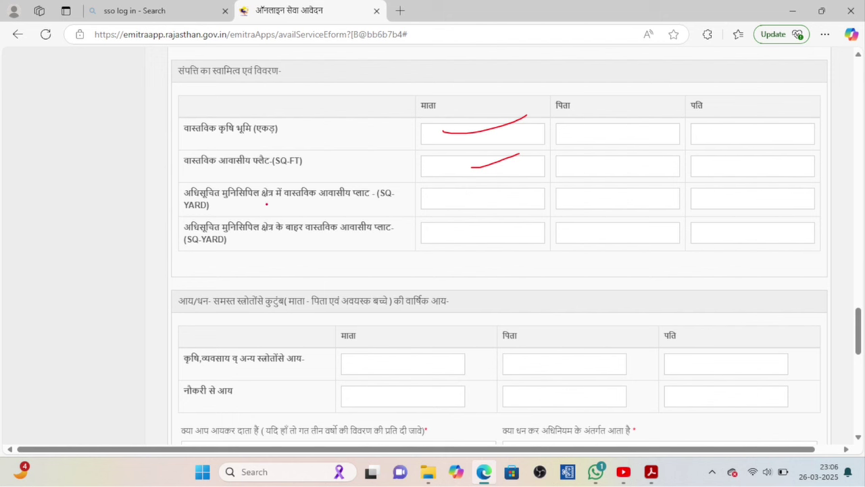
{"action": "left_click_drag", "start_coordinate": [267, 205], "coordinate": [340, 207]}
{"action": "left_click_drag", "start_coordinate": [451, 199], "coordinate": [507, 181]}
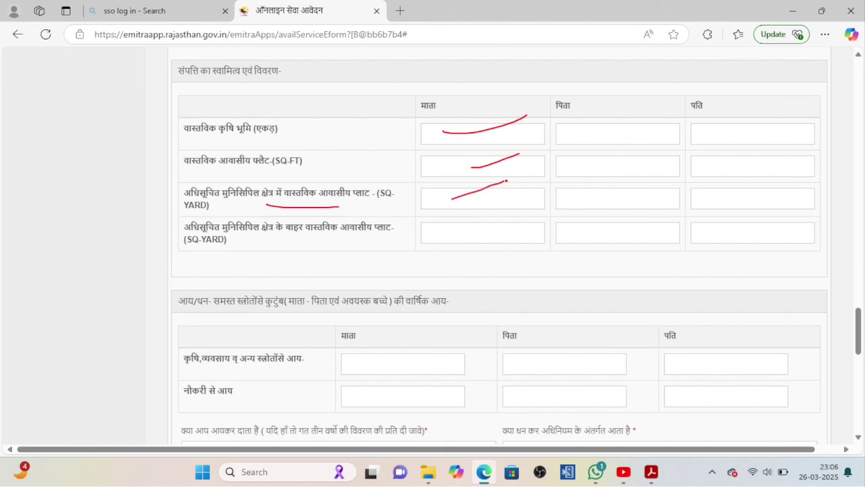
{"action": "left_click_drag", "start_coordinate": [329, 242], "coordinate": [362, 238]}
{"action": "mouse_move", "coordinate": [442, 127]}
{"action": "left_mouse_down"}
{"action": "mouse_move", "coordinate": [410, 125]}
{"action": "mouse_move", "coordinate": [376, 241]}
{"action": "mouse_move", "coordinate": [384, 234]}
{"action": "left_mouse_up"}
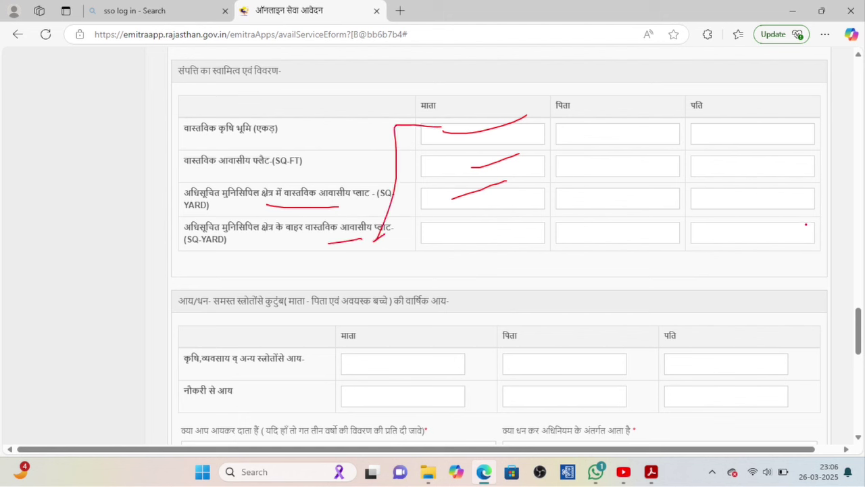
Examine the mother's agriculture, business and other income field and job income field in the family annual income section (आय/धन)
{"action": "left_click_drag", "start_coordinate": [252, 308], "coordinate": [302, 309]}
{"action": "left_click_drag", "start_coordinate": [394, 310], "coordinate": [460, 301]}
{"action": "left_click_drag", "start_coordinate": [378, 365], "coordinate": [463, 328]}
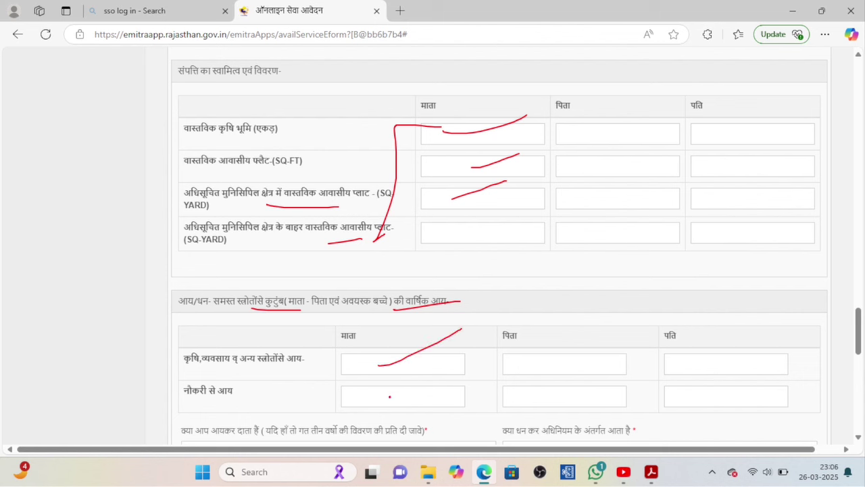
{"action": "mouse_move", "coordinate": [296, 348]}
{"action": "left_mouse_down"}
{"action": "mouse_move", "coordinate": [234, 342]}
{"action": "mouse_move", "coordinate": [174, 357]}
{"action": "mouse_move", "coordinate": [309, 365]}
{"action": "mouse_move", "coordinate": [312, 350]}
{"action": "left_mouse_up"}
{"action": "left_click_drag", "start_coordinate": [362, 363], "coordinate": [434, 323]}
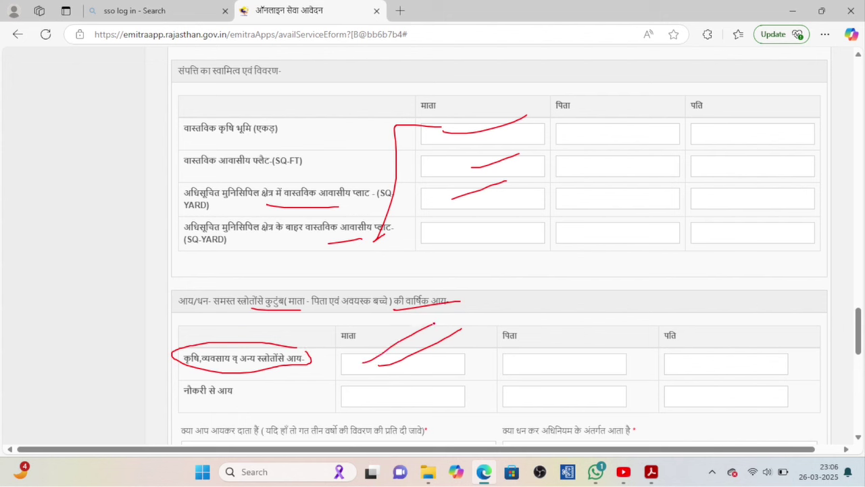
{"action": "mouse_move", "coordinate": [251, 383]}
{"action": "left_mouse_down"}
{"action": "mouse_move", "coordinate": [241, 406]}
{"action": "mouse_move", "coordinate": [257, 382]}
{"action": "left_mouse_up"}
{"action": "left_click_drag", "start_coordinate": [362, 396], "coordinate": [413, 374]}
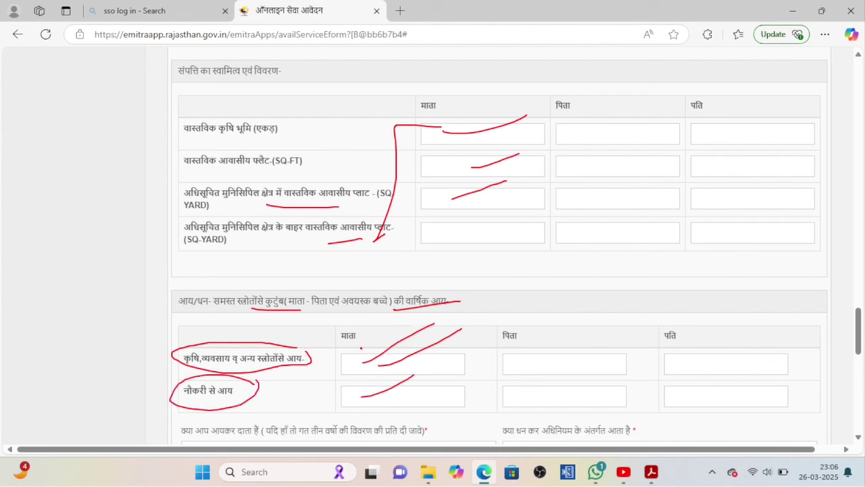
{"action": "left_click_drag", "start_coordinate": [305, 350], "coordinate": [343, 321]}
{"action": "left_click_drag", "start_coordinate": [370, 371], "coordinate": [432, 326]}
{"action": "left_click_drag", "start_coordinate": [219, 401], "coordinate": [272, 373]}
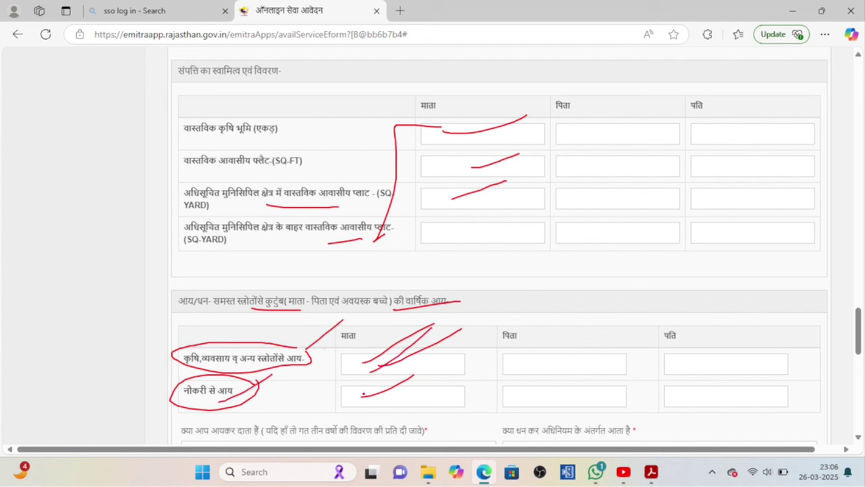
{"action": "left_click_drag", "start_coordinate": [363, 396], "coordinate": [419, 375]}
Examine the agriculture, business and job income fields for the father and husband in the family annual income section
{"action": "mouse_move", "coordinate": [520, 330]}
{"action": "left_mouse_down"}
{"action": "mouse_move", "coordinate": [530, 342]}
{"action": "mouse_move", "coordinate": [508, 319]}
{"action": "left_mouse_up"}
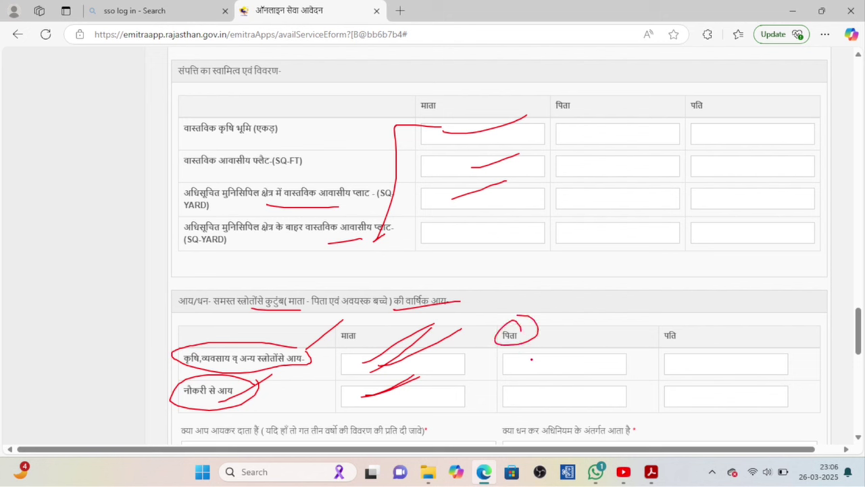
{"action": "left_click_drag", "start_coordinate": [531, 360], "coordinate": [584, 325]}
{"action": "left_click_drag", "start_coordinate": [549, 396], "coordinate": [585, 372]}
{"action": "mouse_move", "coordinate": [687, 332]}
{"action": "left_mouse_down"}
{"action": "mouse_move", "coordinate": [645, 328]}
{"action": "mouse_move", "coordinate": [675, 329]}
{"action": "left_mouse_up"}
{"action": "mouse_move", "coordinate": [690, 396]}
{"action": "left_mouse_down"}
{"action": "mouse_move", "coordinate": [688, 389]}
{"action": "mouse_move", "coordinate": [713, 399]}
{"action": "mouse_move", "coordinate": [708, 386]}
{"action": "mouse_move", "coordinate": [752, 331]}
{"action": "left_mouse_up"}
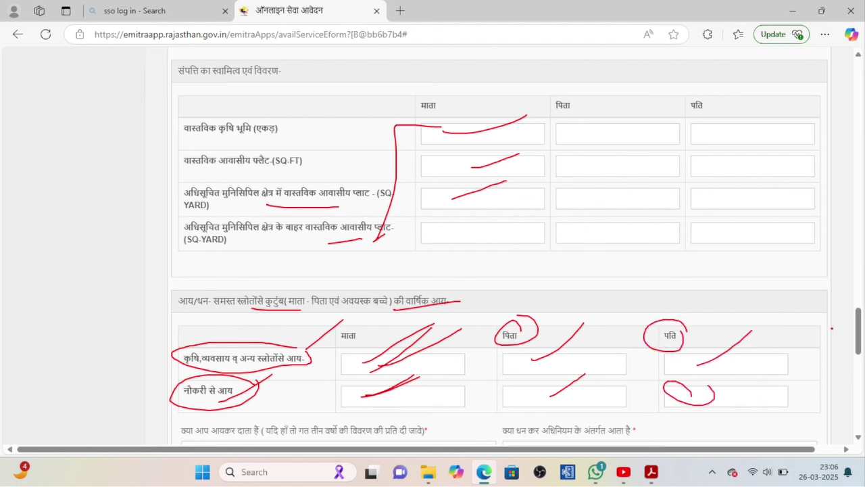
{"action": "mouse_move", "coordinate": [775, 360]}
{"action": "left_mouse_down"}
{"action": "mouse_move", "coordinate": [804, 366]}
{"action": "mouse_move", "coordinate": [782, 399]}
{"action": "left_mouse_up"}
Review the income tax payer, wealth tax, total annual income and income year fields, and the declaration checkbox beneath them
{"action": "scroll", "coordinate": [781, 399], "scroll_direction": "down", "scroll_amount": 3}
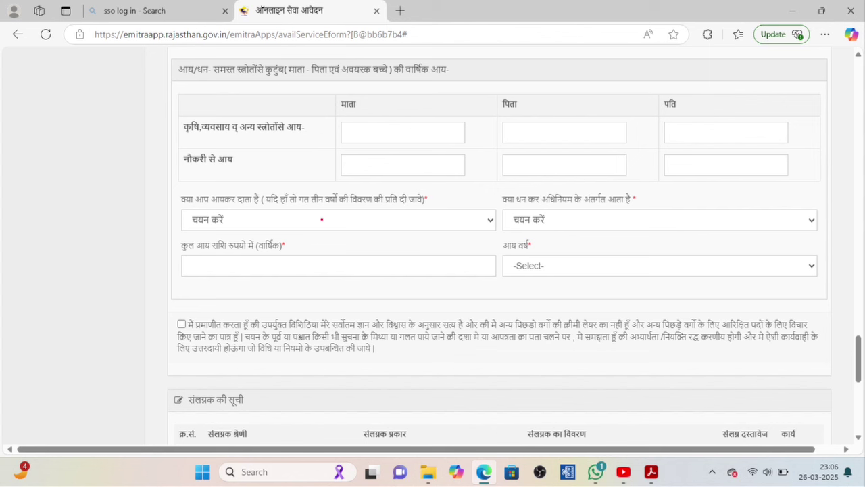
{"action": "left_click_drag", "start_coordinate": [321, 220], "coordinate": [377, 205]}
{"action": "left_click_drag", "start_coordinate": [558, 217], "coordinate": [588, 207]}
{"action": "mouse_move", "coordinate": [307, 270]}
{"action": "left_mouse_down"}
{"action": "mouse_move", "coordinate": [295, 253]}
{"action": "mouse_move", "coordinate": [185, 264]}
{"action": "mouse_move", "coordinate": [314, 271]}
{"action": "mouse_move", "coordinate": [301, 250]}
{"action": "left_mouse_up"}
{"action": "left_click_drag", "start_coordinate": [255, 266], "coordinate": [359, 230]}
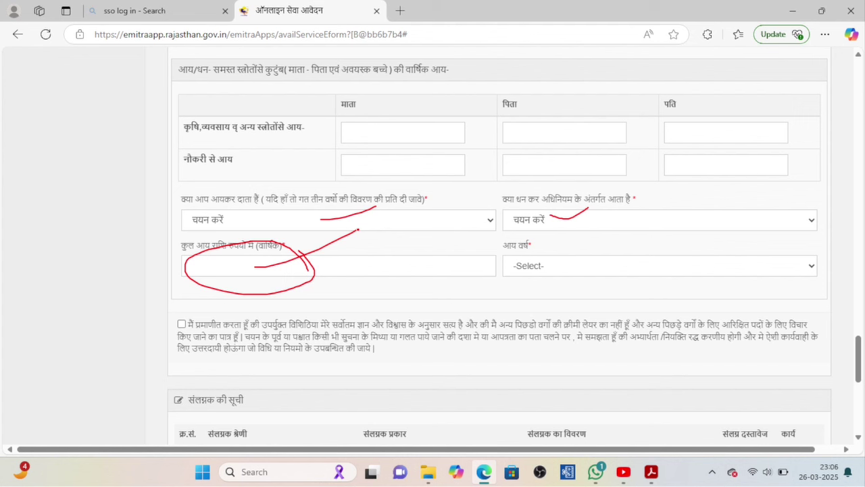
{"action": "mouse_move", "coordinate": [298, 252]}
{"action": "left_mouse_down"}
{"action": "mouse_move", "coordinate": [281, 274]}
{"action": "mouse_move", "coordinate": [290, 254]}
{"action": "left_mouse_up"}
{"action": "left_click_drag", "start_coordinate": [523, 272], "coordinate": [595, 238]}
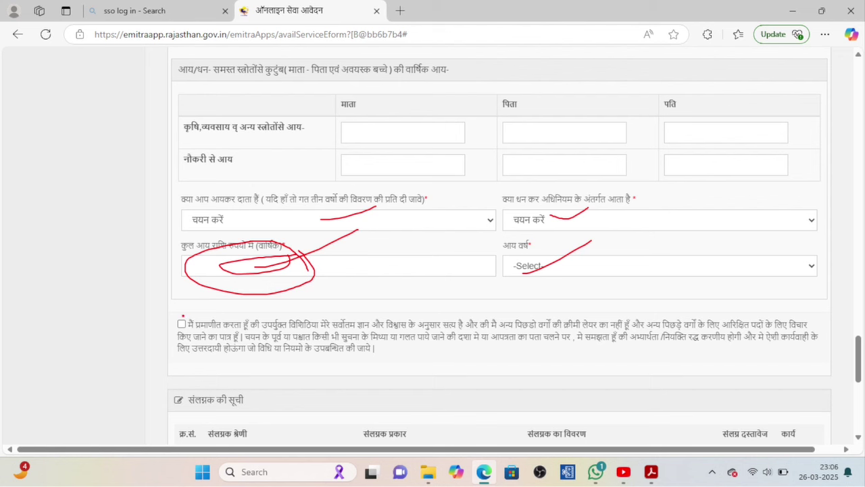
{"action": "mouse_move", "coordinate": [182, 316]}
{"action": "left_mouse_down"}
{"action": "mouse_move", "coordinate": [173, 324]}
{"action": "mouse_move", "coordinate": [186, 313]}
{"action": "left_mouse_up"}
Review the attachment type lists for address proof, education qualification, other document, application form and affidavit
{"action": "scroll", "coordinate": [792, 268], "scroll_direction": "down", "scroll_amount": 4}
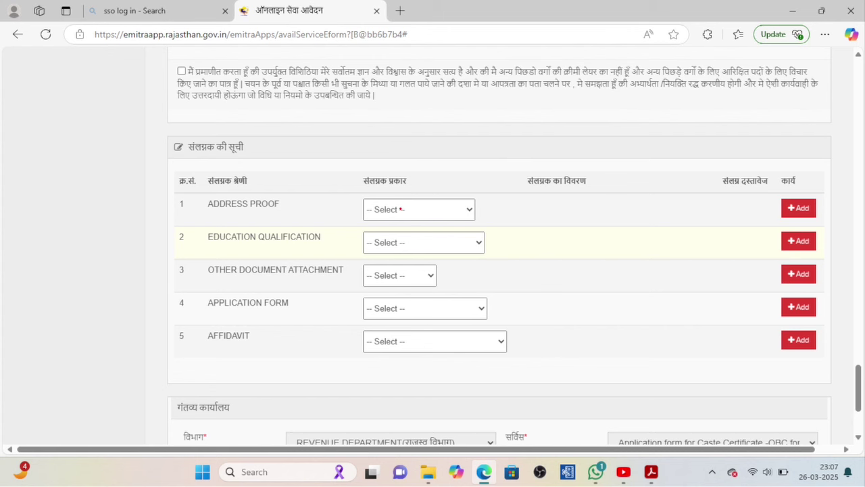
{"action": "mouse_move", "coordinate": [401, 210]}
{"action": "left_mouse_down"}
{"action": "mouse_move", "coordinate": [423, 210]}
{"action": "mouse_move", "coordinate": [490, 152]}
{"action": "left_mouse_up"}
{"action": "left_click_drag", "start_coordinate": [386, 242], "coordinate": [441, 211]}
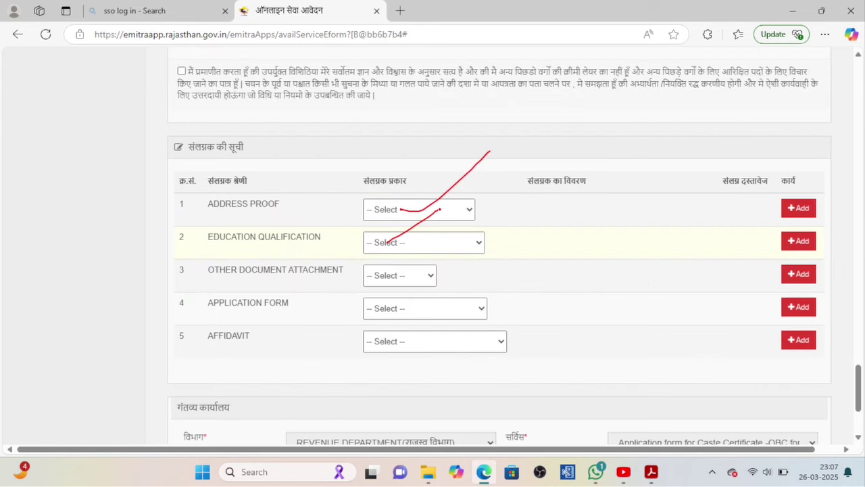
{"action": "left_click_drag", "start_coordinate": [392, 275], "coordinate": [424, 271]}
{"action": "left_click_drag", "start_coordinate": [409, 313], "coordinate": [461, 288]}
{"action": "left_click_drag", "start_coordinate": [411, 348], "coordinate": [447, 336]}
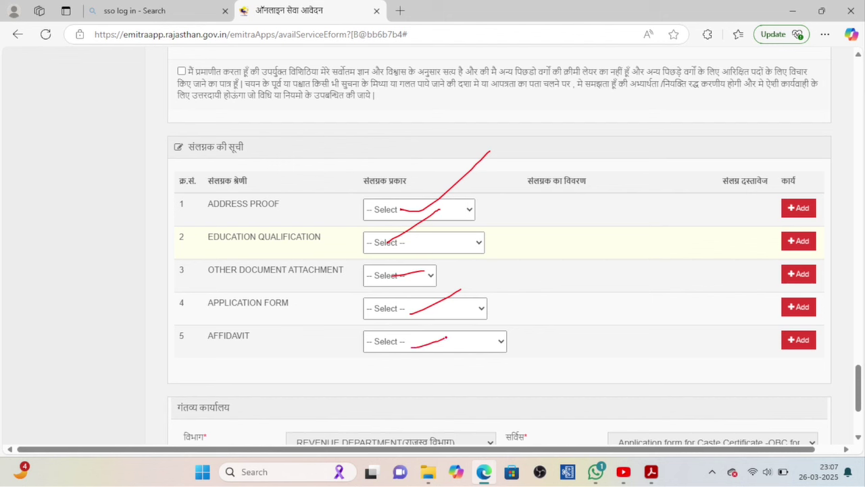
{"action": "mouse_move", "coordinate": [434, 206]}
{"action": "left_mouse_down"}
{"action": "mouse_move", "coordinate": [416, 198]}
{"action": "mouse_move", "coordinate": [369, 223]}
{"action": "mouse_move", "coordinate": [409, 227]}
{"action": "left_mouse_up"}
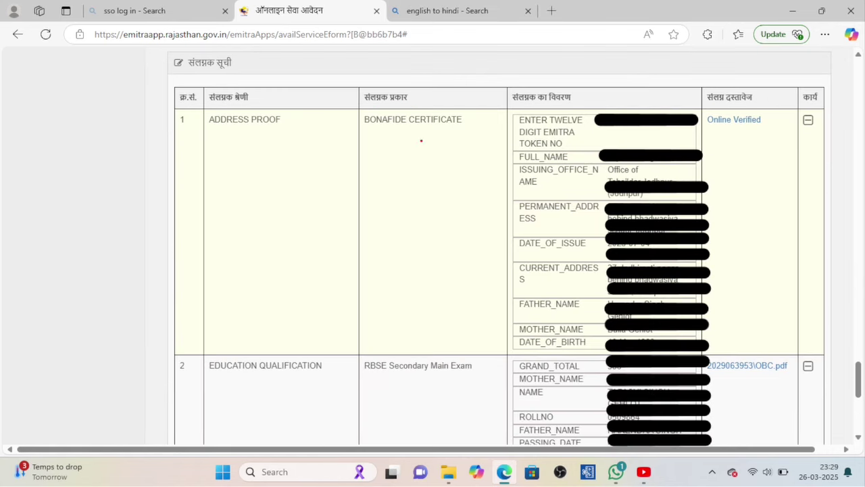
Check the attached bonafide certificate for address proof and the PDF attached for the education qualification
{"action": "left_click_drag", "start_coordinate": [376, 137], "coordinate": [451, 129]}
{"action": "mouse_move", "coordinate": [626, 104]}
{"action": "left_mouse_down"}
{"action": "mouse_move", "coordinate": [606, 109]}
{"action": "mouse_move", "coordinate": [610, 137]}
{"action": "mouse_move", "coordinate": [704, 88]}
{"action": "mouse_move", "coordinate": [599, 106]}
{"action": "mouse_move", "coordinate": [668, 79]}
{"action": "left_mouse_up"}
{"action": "left_click_drag", "start_coordinate": [738, 136], "coordinate": [781, 115]}
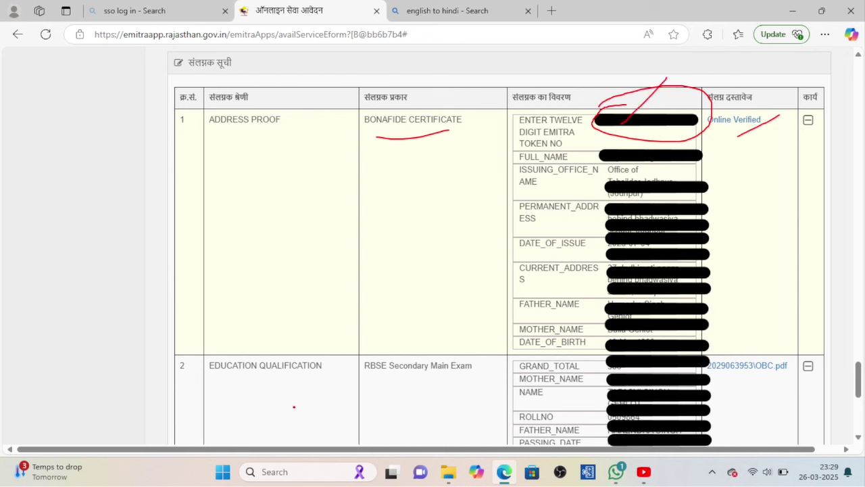
{"action": "left_click_drag", "start_coordinate": [294, 407], "coordinate": [341, 402]}
{"action": "mouse_move", "coordinate": [786, 357]}
{"action": "left_mouse_down"}
{"action": "mouse_move", "coordinate": [778, 347]}
{"action": "mouse_move", "coordinate": [710, 350]}
{"action": "mouse_move", "coordinate": [747, 382]}
{"action": "mouse_move", "coordinate": [792, 350]}
{"action": "mouse_move", "coordinate": [783, 348]}
{"action": "left_mouse_up"}
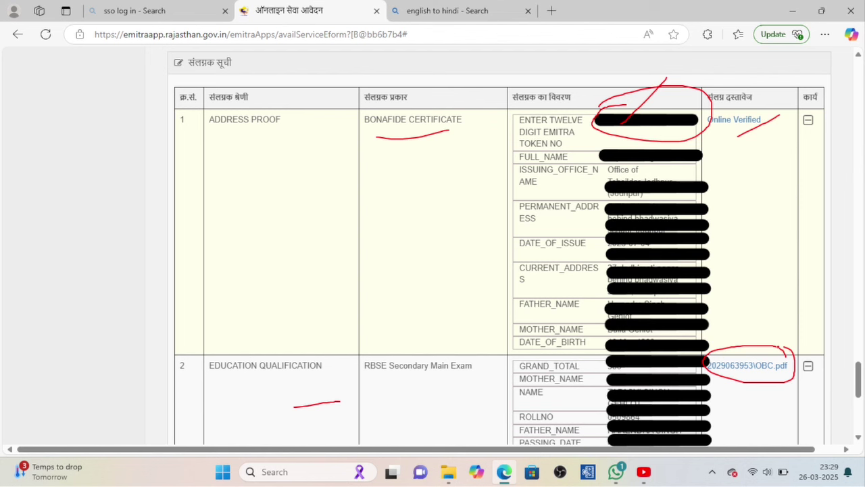
{"action": "left_click", "coordinate": [774, 348]}
{"action": "left_click_drag", "start_coordinate": [762, 363], "coordinate": [807, 326]}
Check the remaining attachments: other document, scanned application form and affidavit, with their PDF files
{"action": "scroll", "coordinate": [806, 327], "scroll_direction": "down", "scroll_amount": 4}
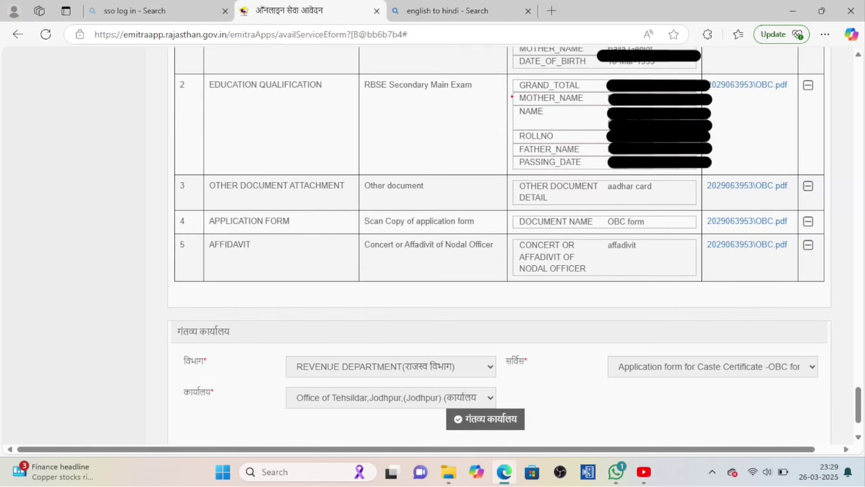
{"action": "left_click_drag", "start_coordinate": [716, 96], "coordinate": [755, 74]}
{"action": "left_click_drag", "start_coordinate": [313, 196], "coordinate": [352, 190]}
{"action": "left_click_drag", "start_coordinate": [720, 198], "coordinate": [753, 186]}
{"action": "left_click_drag", "start_coordinate": [425, 228], "coordinate": [476, 222]}
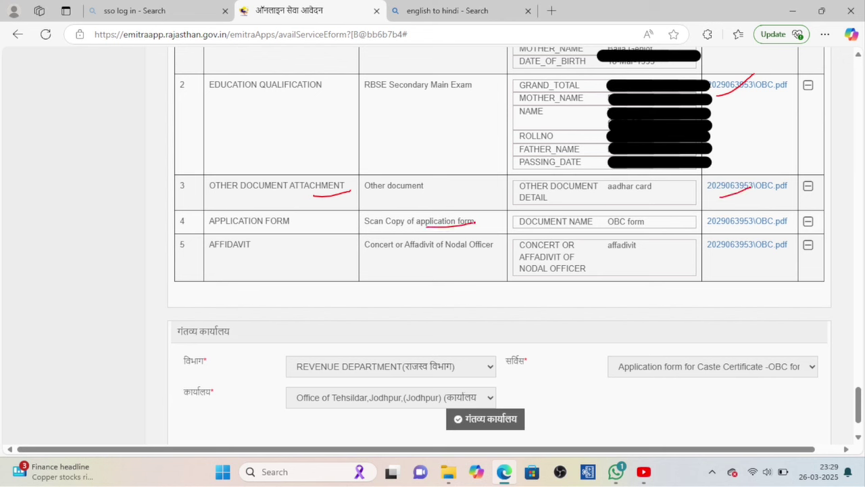
{"action": "mouse_move", "coordinate": [795, 208]}
{"action": "left_mouse_down"}
{"action": "mouse_move", "coordinate": [768, 235]}
{"action": "mouse_move", "coordinate": [797, 185]}
{"action": "left_mouse_up"}
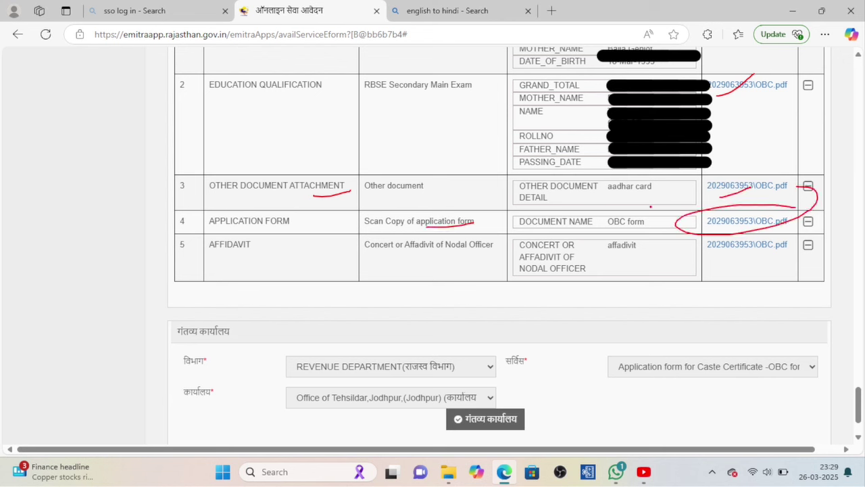
{"action": "left_click_drag", "start_coordinate": [444, 280], "coordinate": [514, 259]}
{"action": "left_click_drag", "start_coordinate": [754, 107], "coordinate": [788, 102]}
Review the department, service and office selections in the destination office section (गंतव्य कार्यालय)
{"action": "left_click_drag", "start_coordinate": [332, 371], "coordinate": [340, 368]}
{"action": "left_click_drag", "start_coordinate": [645, 368], "coordinate": [696, 331]}
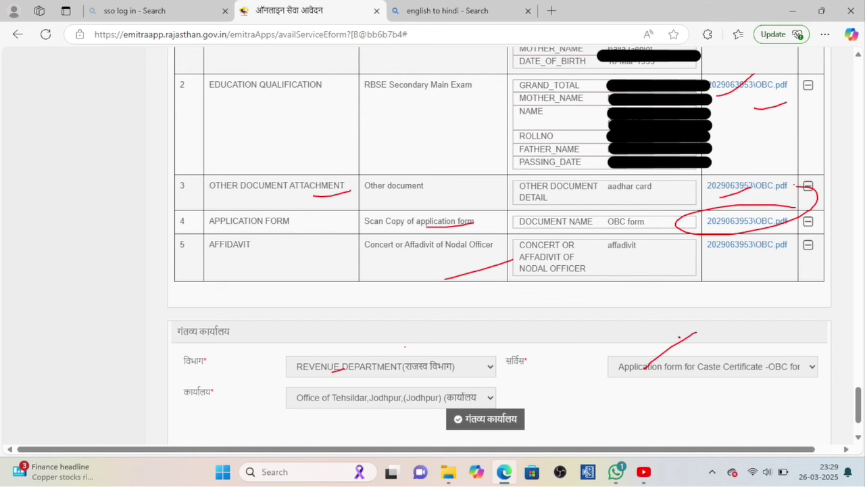
{"action": "left_click_drag", "start_coordinate": [489, 420], "coordinate": [527, 405]}
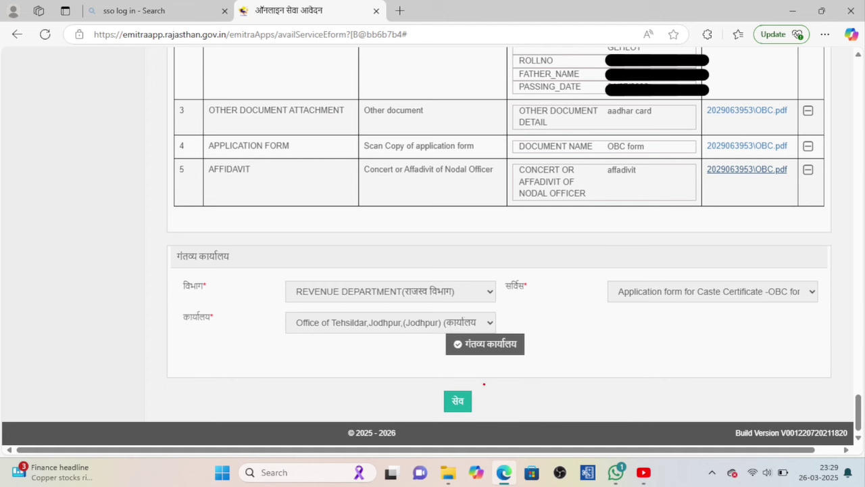
Save the completed application form, confirm the save and continue to the payment details section
{"action": "mouse_move", "coordinate": [484, 384]}
{"action": "left_mouse_down"}
{"action": "mouse_move", "coordinate": [446, 421]}
{"action": "mouse_move", "coordinate": [476, 377]}
{"action": "left_mouse_up"}
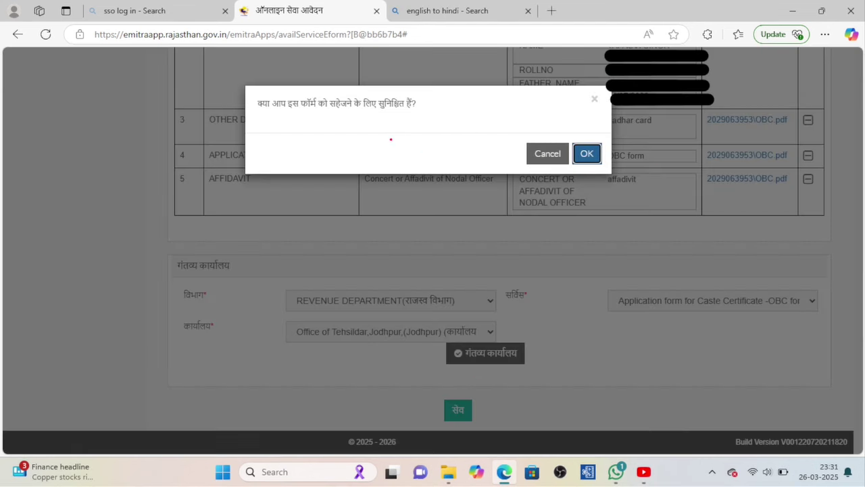
{"action": "left_click_drag", "start_coordinate": [345, 116], "coordinate": [386, 115]}
{"action": "left_click_drag", "start_coordinate": [579, 136], "coordinate": [596, 140]}
{"action": "left_click", "coordinate": [587, 153]}
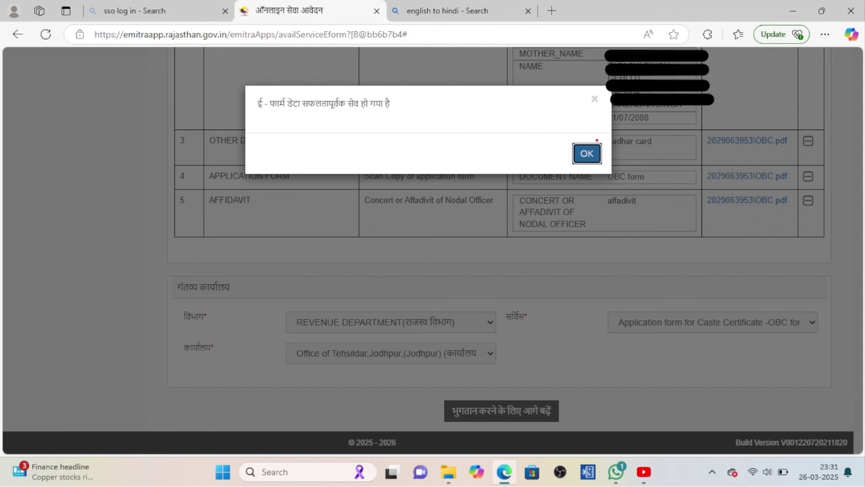
{"action": "mouse_move", "coordinate": [597, 141]}
{"action": "left_mouse_down"}
{"action": "mouse_move", "coordinate": [581, 139]}
{"action": "mouse_move", "coordinate": [592, 115]}
{"action": "left_mouse_up"}
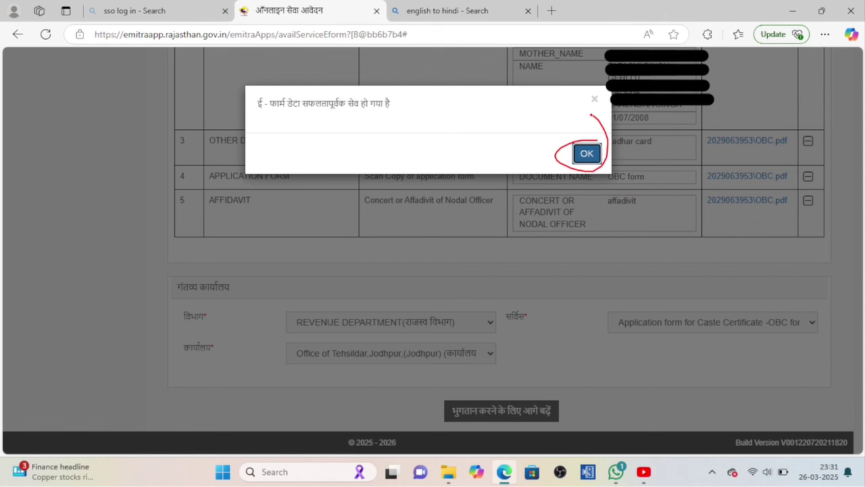
{"action": "key", "text": "Return"}
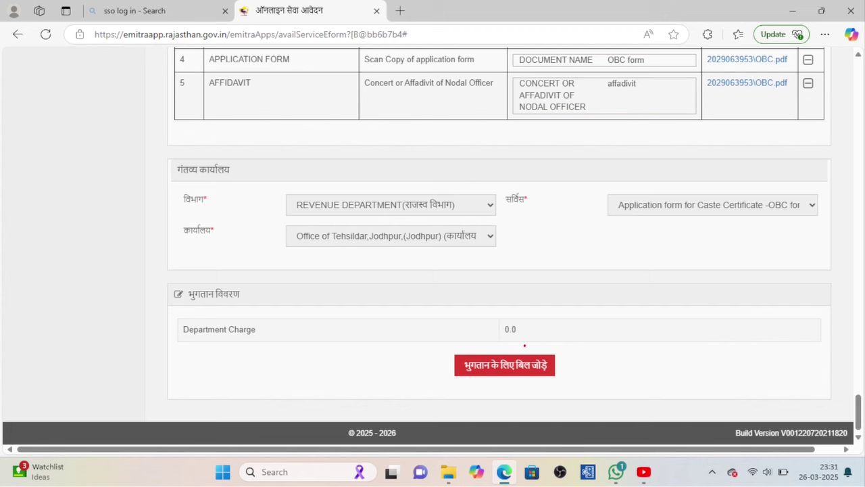
Add the application's bill for payment and review its service, consumer, kiosk charge and total amount columns
{"action": "mouse_move", "coordinate": [524, 345]}
{"action": "left_mouse_down"}
{"action": "mouse_move", "coordinate": [442, 338]}
{"action": "mouse_move", "coordinate": [548, 338]}
{"action": "mouse_move", "coordinate": [486, 326]}
{"action": "left_mouse_up"}
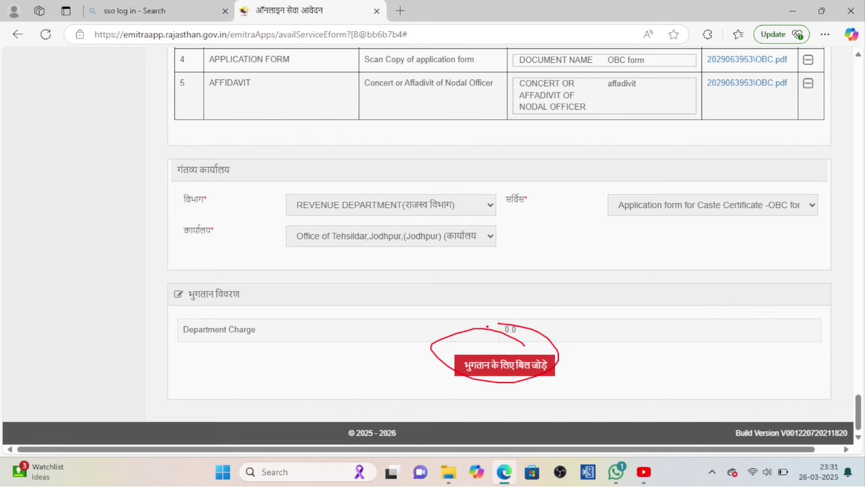
{"action": "key", "text": "Return"}
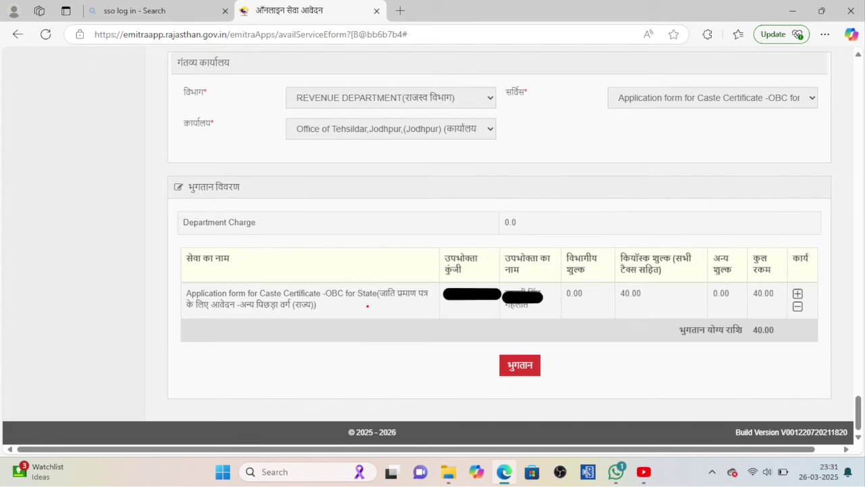
{"action": "left_click_drag", "start_coordinate": [367, 305], "coordinate": [426, 273]}
{"action": "left_click_drag", "start_coordinate": [443, 314], "coordinate": [511, 283]}
{"action": "mouse_move", "coordinate": [522, 303]}
{"action": "left_mouse_down"}
{"action": "mouse_move", "coordinate": [554, 279]}
{"action": "mouse_move", "coordinate": [508, 287]}
{"action": "mouse_move", "coordinate": [549, 282]}
{"action": "left_mouse_up"}
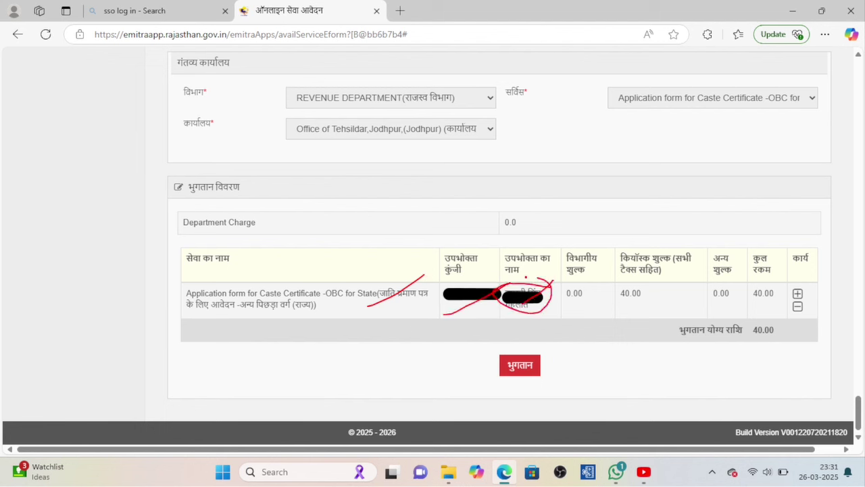
{"action": "left_click_drag", "start_coordinate": [595, 313], "coordinate": [596, 307]}
{"action": "mouse_move", "coordinate": [640, 263]}
{"action": "left_mouse_down"}
{"action": "mouse_move", "coordinate": [656, 259]}
{"action": "mouse_move", "coordinate": [604, 287]}
{"action": "mouse_move", "coordinate": [656, 264]}
{"action": "left_mouse_up"}
{"action": "mouse_move", "coordinate": [713, 295]}
{"action": "left_mouse_down"}
{"action": "mouse_move", "coordinate": [734, 269]}
{"action": "mouse_move", "coordinate": [770, 299]}
{"action": "mouse_move", "coordinate": [776, 269]}
{"action": "left_mouse_up"}
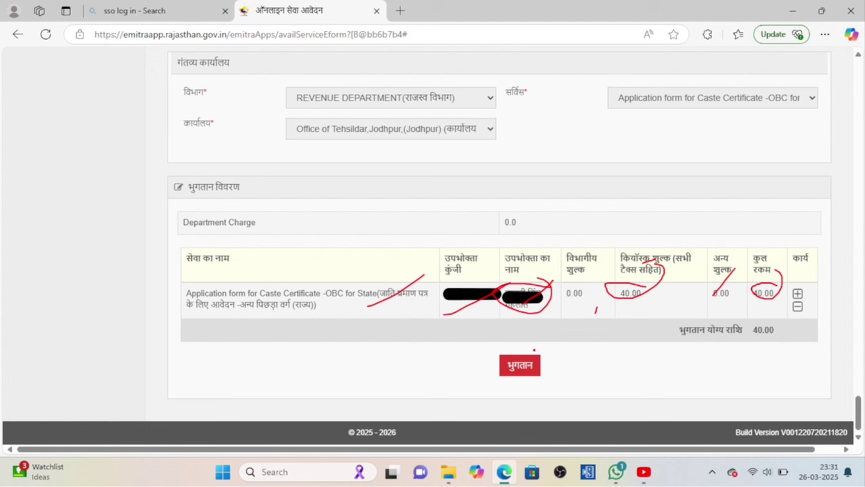
Proceed with the bill's payment and continue past the e-mail ID details to the payment method page
{"action": "mouse_move", "coordinate": [533, 351]}
{"action": "left_mouse_down"}
{"action": "mouse_move", "coordinate": [501, 373]}
{"action": "mouse_move", "coordinate": [527, 348]}
{"action": "left_mouse_up"}
{"action": "left_click", "coordinate": [520, 365]}
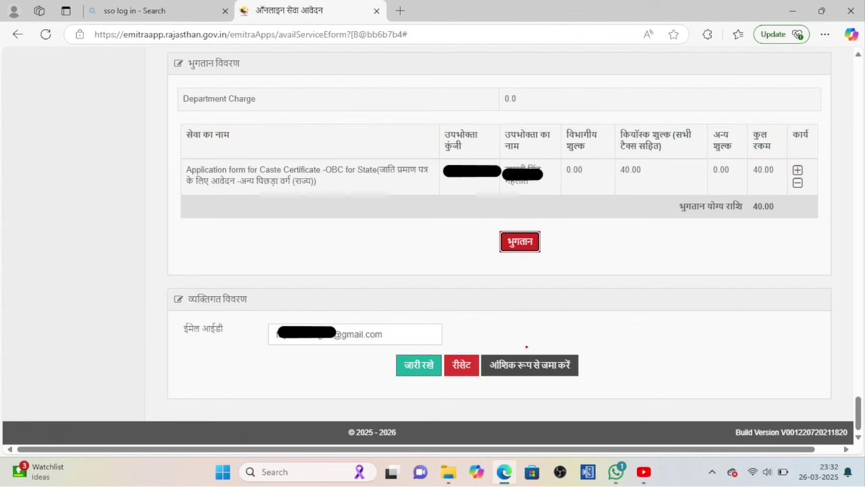
{"action": "left_click_drag", "start_coordinate": [389, 338], "coordinate": [450, 298]}
{"action": "left_click", "coordinate": [419, 365]}
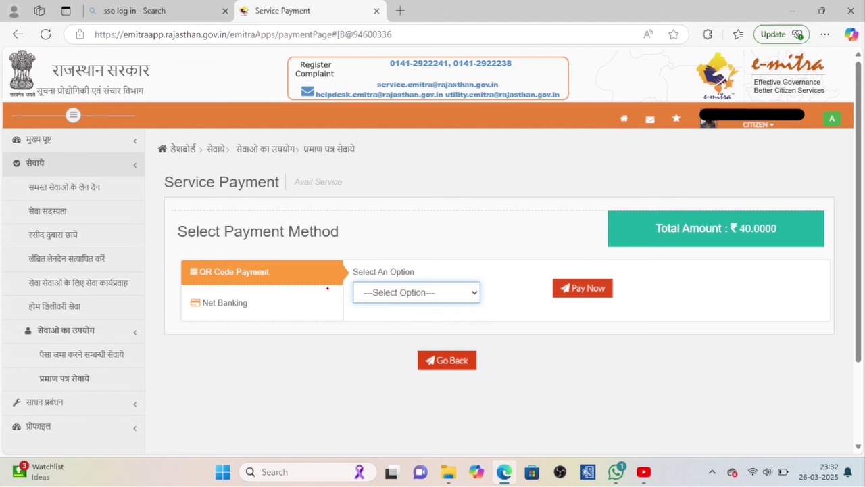
Pay the application fee through QR Code Payment with the PHONEPE option
{"action": "left_click_drag", "start_coordinate": [263, 274], "coordinate": [355, 225]}
{"action": "left_click_drag", "start_coordinate": [407, 283], "coordinate": [477, 212]}
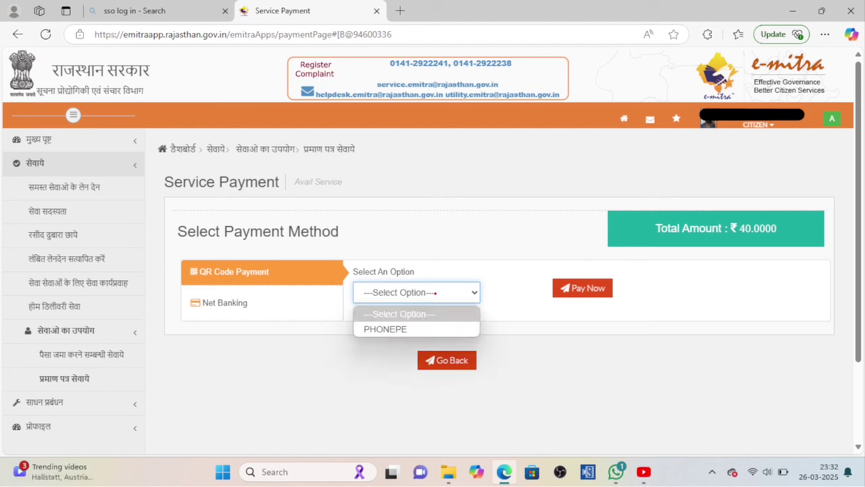
{"action": "mouse_move", "coordinate": [411, 315]}
{"action": "left_mouse_down"}
{"action": "mouse_move", "coordinate": [385, 316]}
{"action": "mouse_move", "coordinate": [422, 319]}
{"action": "mouse_move", "coordinate": [406, 307]}
{"action": "left_mouse_up"}
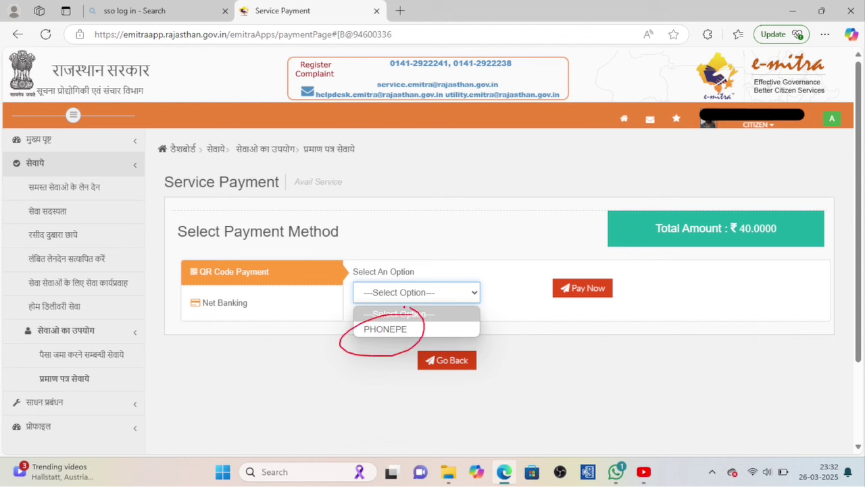
{"action": "left_click_drag", "start_coordinate": [532, 285], "coordinate": [593, 256]}
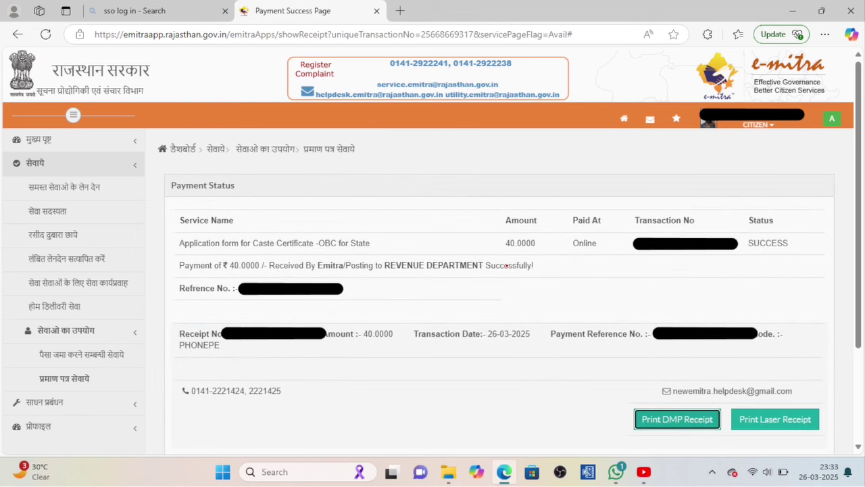
Review the payment status page's amount, payment mode and transaction number, and locate the receipt printing option
{"action": "mouse_move", "coordinate": [547, 243]}
{"action": "left_mouse_down"}
{"action": "mouse_move", "coordinate": [533, 229]}
{"action": "mouse_move", "coordinate": [550, 245]}
{"action": "mouse_move", "coordinate": [553, 233]}
{"action": "left_mouse_up"}
{"action": "left_click_drag", "start_coordinate": [559, 262], "coordinate": [610, 221]}
{"action": "left_click_drag", "start_coordinate": [653, 257], "coordinate": [698, 233]}
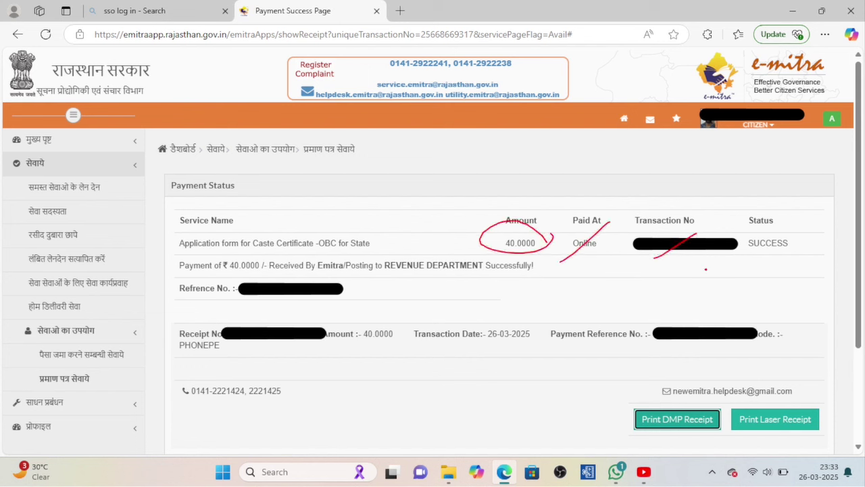
{"action": "mouse_move", "coordinate": [713, 399]}
{"action": "left_mouse_down"}
{"action": "mouse_move", "coordinate": [706, 435]}
{"action": "mouse_move", "coordinate": [725, 407]}
{"action": "left_mouse_up"}
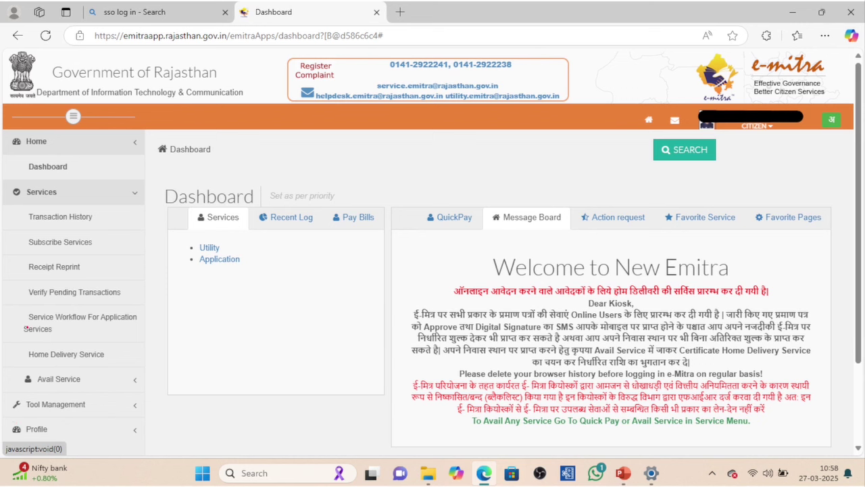
Open Service Workflow For Application Services and fetch the REVENUE DEPARTMENT applications dated 01/03/2025 to 27/03/2025
{"action": "mouse_move", "coordinate": [27, 308]}
{"action": "left_mouse_down"}
{"action": "mouse_move", "coordinate": [19, 346]}
{"action": "mouse_move", "coordinate": [163, 316]}
{"action": "mouse_move", "coordinate": [7, 293]}
{"action": "left_mouse_up"}
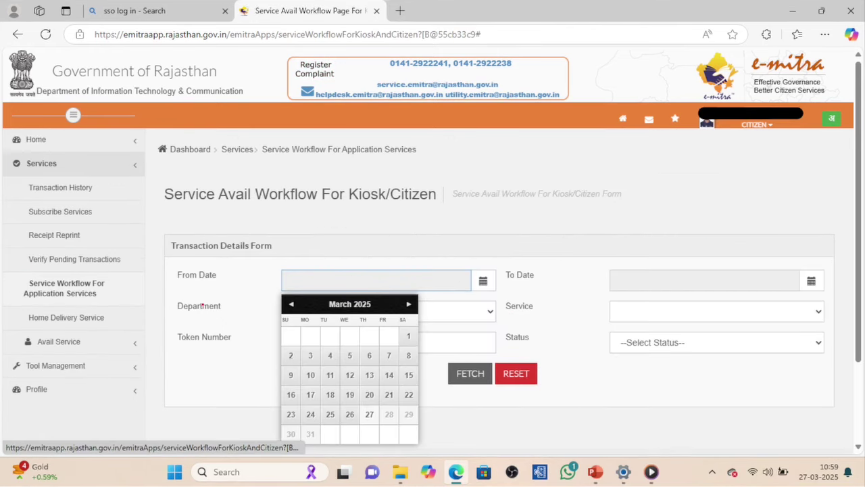
{"action": "left_click_drag", "start_coordinate": [318, 286], "coordinate": [389, 242]}
{"action": "left_click_drag", "start_coordinate": [670, 283], "coordinate": [735, 239]}
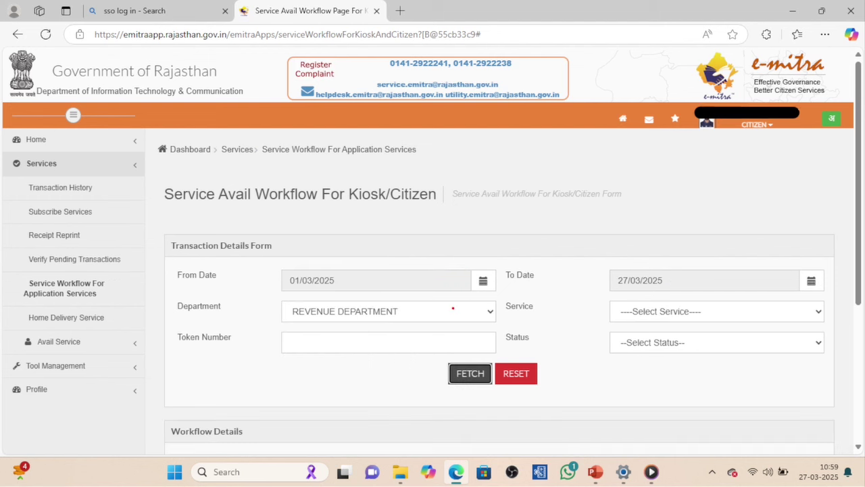
{"action": "left_click_drag", "start_coordinate": [453, 309], "coordinate": [526, 266]}
{"action": "mouse_move", "coordinate": [482, 350]}
{"action": "left_mouse_down"}
{"action": "mouse_move", "coordinate": [486, 382]}
{"action": "mouse_move", "coordinate": [484, 351]}
{"action": "left_mouse_up"}
{"action": "scroll", "coordinate": [482, 349], "scroll_direction": "down", "scroll_amount": 3}
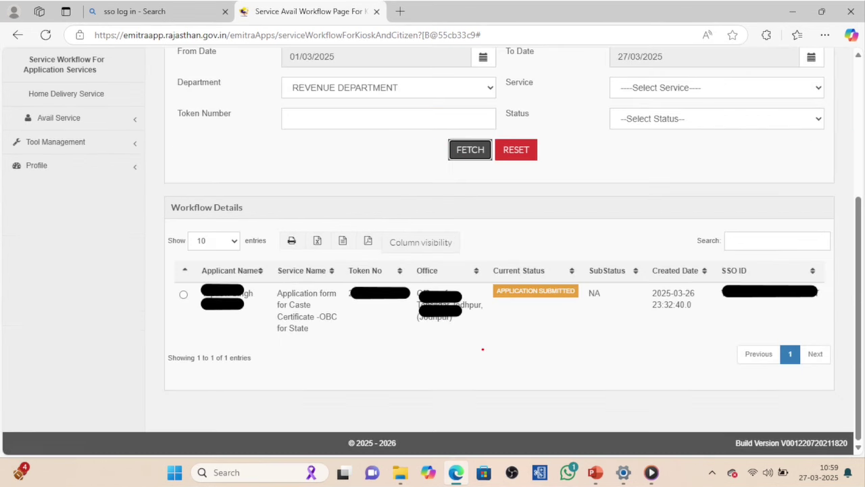
Review the fetched caste certificate application's applicant, service name, token number and current status in the workflow details
{"action": "left_click_drag", "start_coordinate": [143, 326], "coordinate": [195, 314]}
{"action": "left_click_drag", "start_coordinate": [335, 336], "coordinate": [371, 323]}
{"action": "mouse_move", "coordinate": [529, 303]}
{"action": "left_mouse_down"}
{"action": "mouse_move", "coordinate": [557, 302]}
{"action": "mouse_move", "coordinate": [584, 285]}
{"action": "left_mouse_up"}
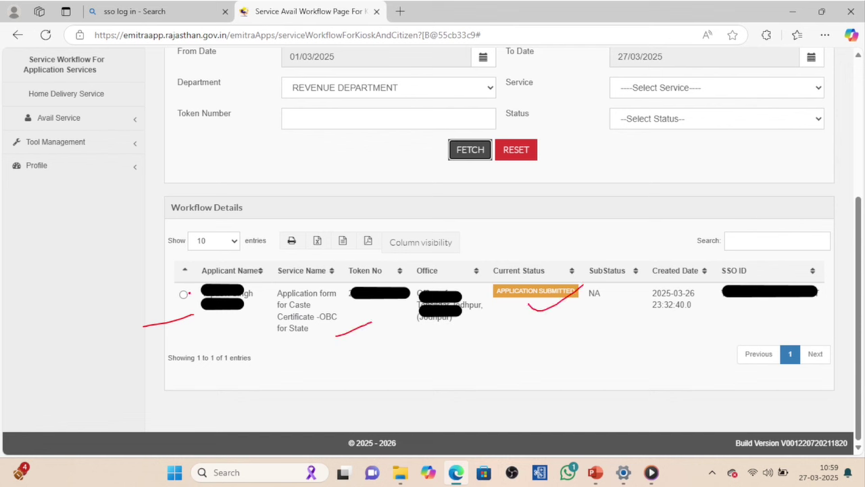
Select the OBC caste certificate application and examine the level, action date and status in its action history
{"action": "mouse_move", "coordinate": [190, 293]}
{"action": "left_mouse_down"}
{"action": "mouse_move", "coordinate": [175, 293]}
{"action": "mouse_move", "coordinate": [196, 285]}
{"action": "left_mouse_up"}
{"action": "left_click", "coordinate": [183, 295]}
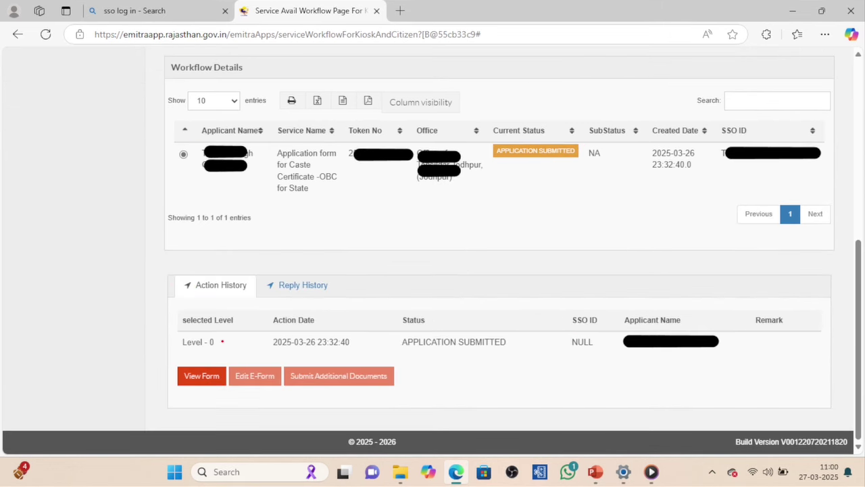
{"action": "left_click_drag", "start_coordinate": [222, 342], "coordinate": [276, 313]}
{"action": "left_click_drag", "start_coordinate": [406, 359], "coordinate": [495, 355]}
{"action": "mouse_move", "coordinate": [233, 340]}
{"action": "left_mouse_down"}
{"action": "mouse_move", "coordinate": [162, 348]}
{"action": "mouse_move", "coordinate": [231, 345]}
{"action": "left_mouse_up"}
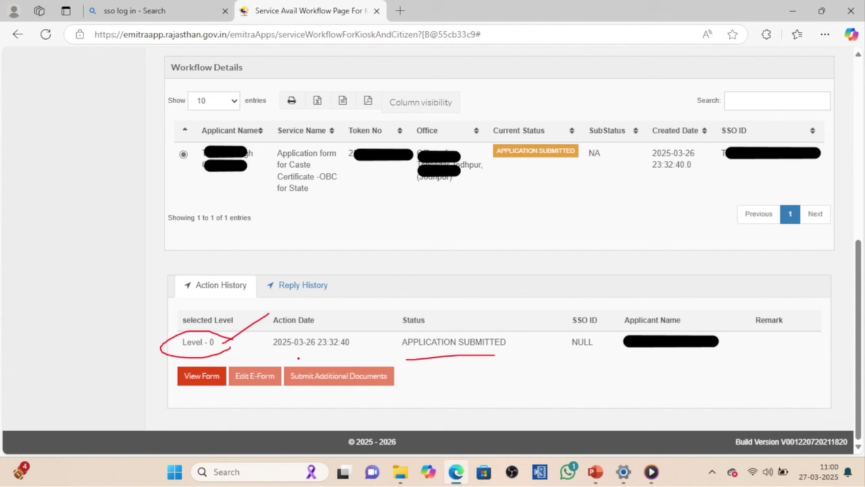
{"action": "left_click_drag", "start_coordinate": [298, 358], "coordinate": [336, 344]}
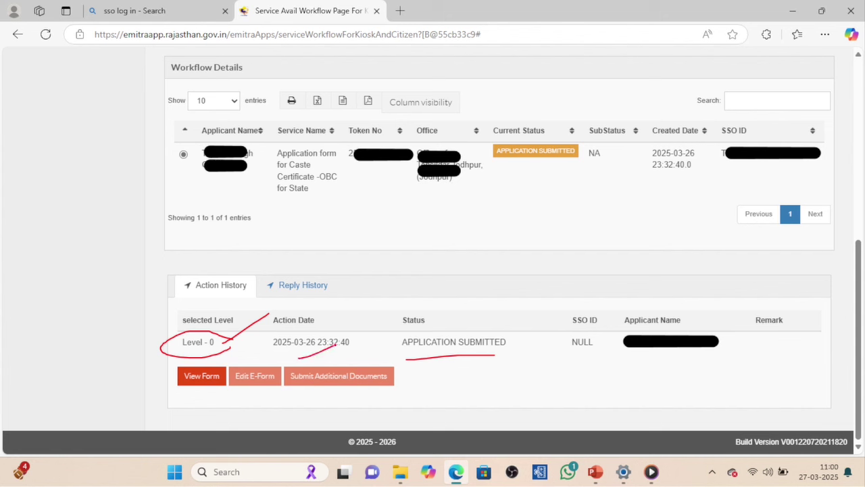